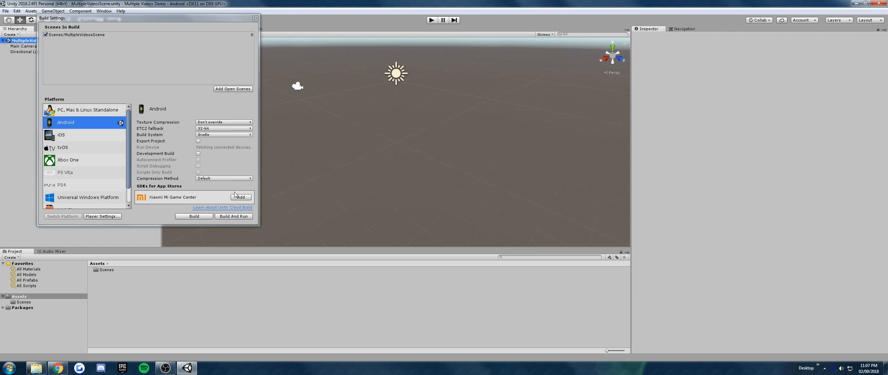
Step: Enable Vuforia Augmented Reality support in the Android player settings
left_click(102, 215)
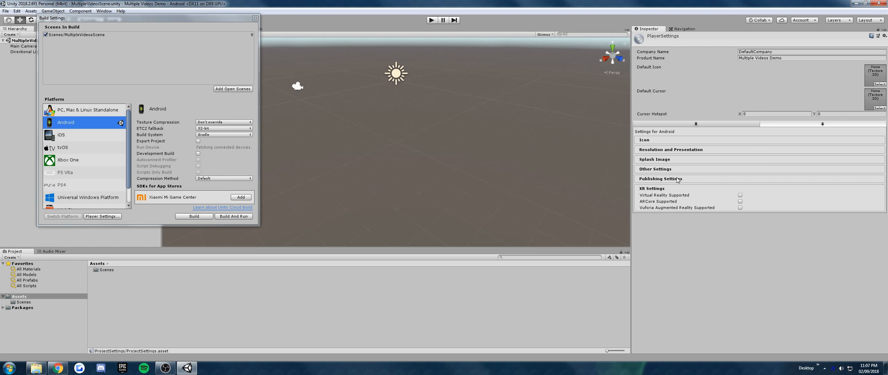
left_click(740, 207)
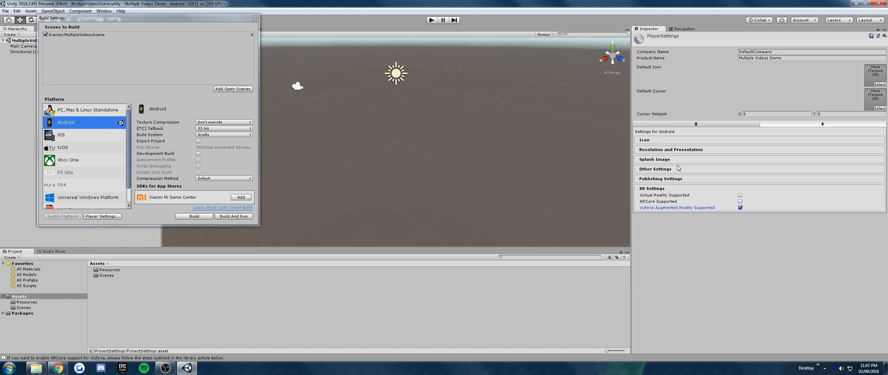
Step: Set the Android package name to use the developer's name as company and multiplevideosdemo as product name
left_click(655, 169)
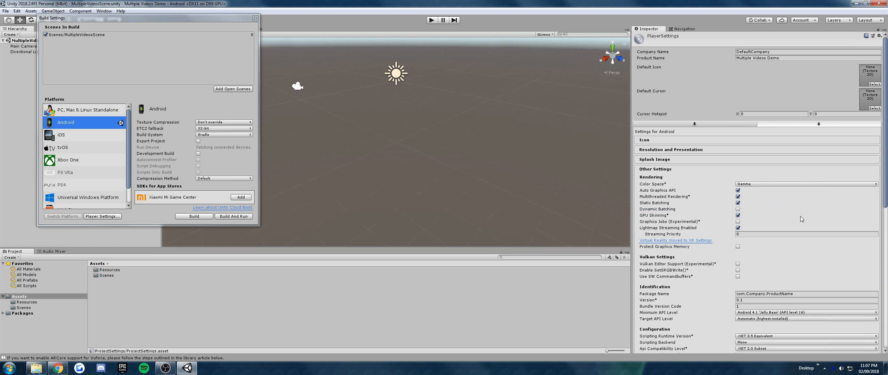
scroll(792, 223, "down", 4)
left_click(799, 209)
left_click(791, 209)
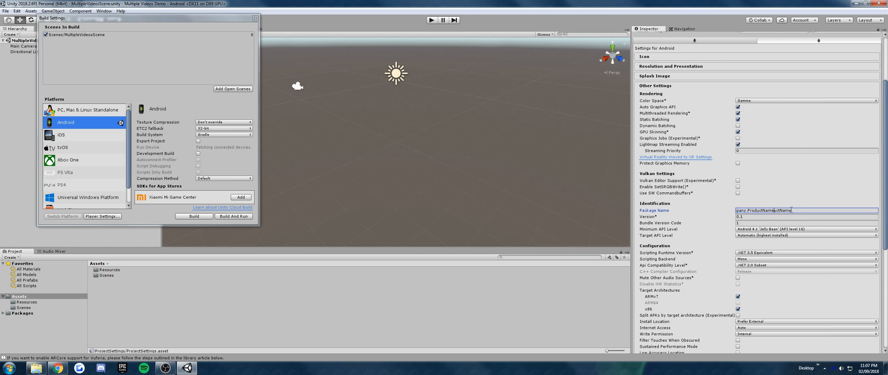
double_click(796, 209)
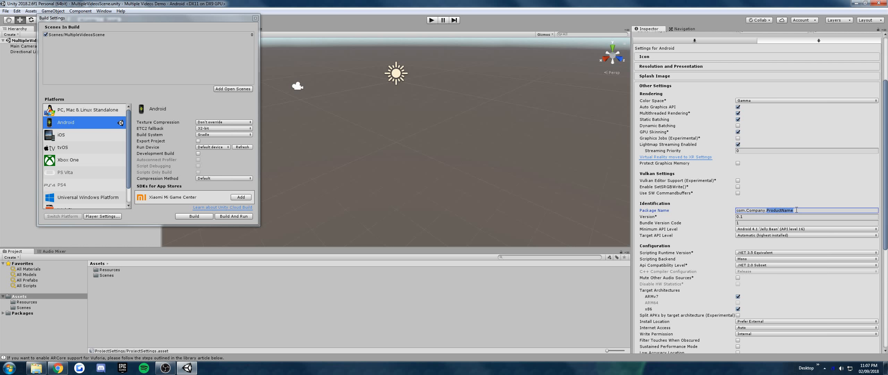
type("multiplevideosdemo")
double_click(754, 210)
type("raun")
Step: Disable Android TV Compatibility in the Android player settings and close the Build Settings
scroll(783, 217, "down", 4)
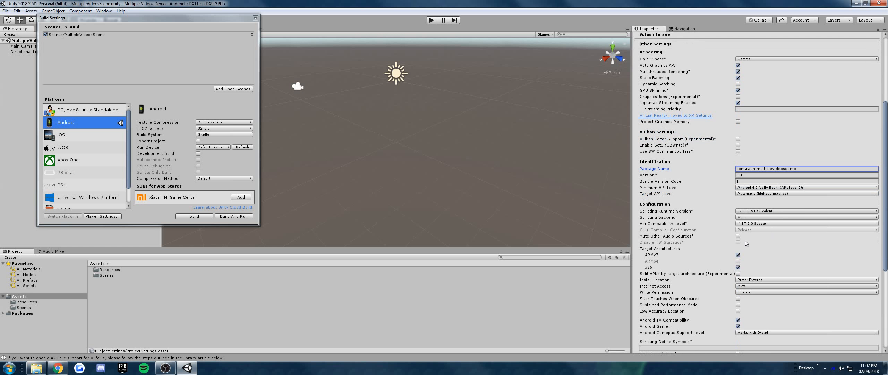
left_click(737, 278)
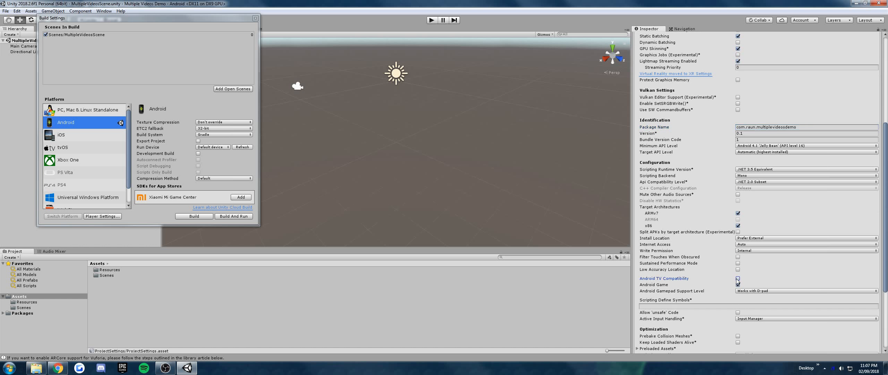
scroll(807, 272, "down", 5)
scroll(807, 273, "down", 1)
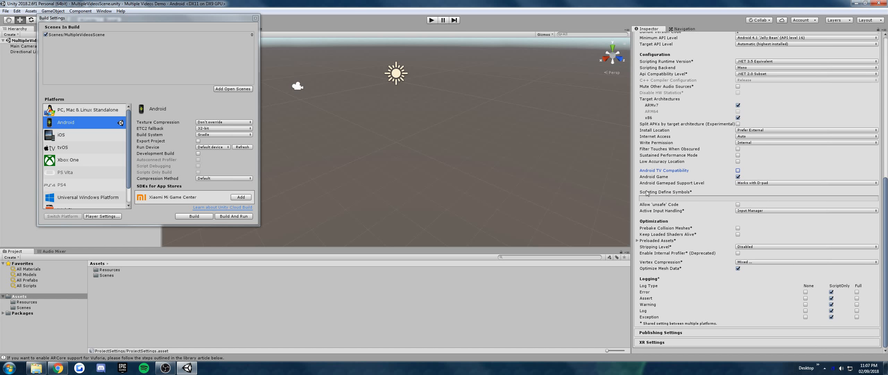
left_click(255, 18)
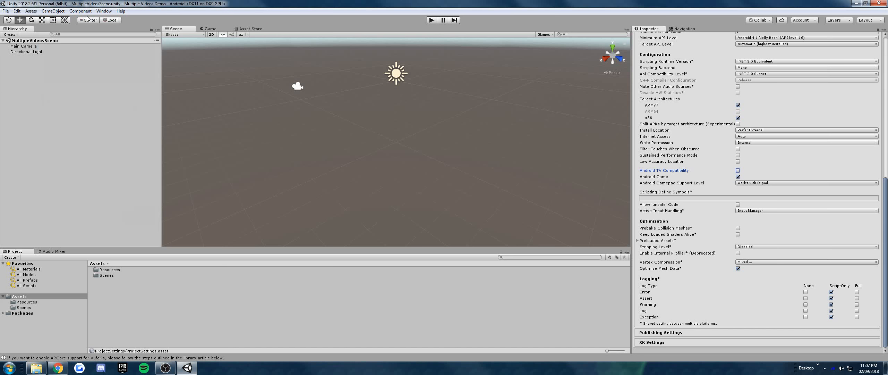
Step: Open the Vuforia configuration and activate its app license key field
left_click(80, 11)
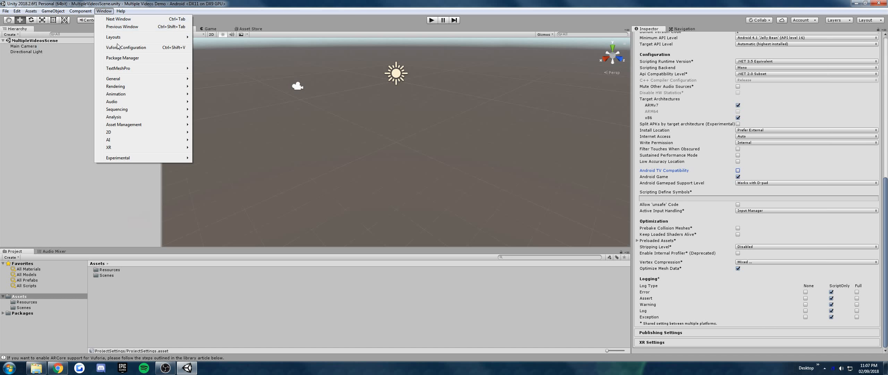
left_click(118, 48)
left_click(742, 96)
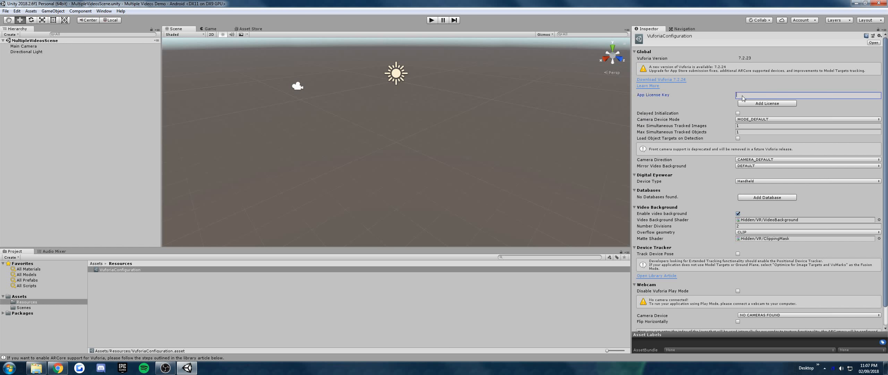
Step: Switch to the Vuforia Developer Portal in the browser and copy the license key of ARWater
key("alt+Tab")
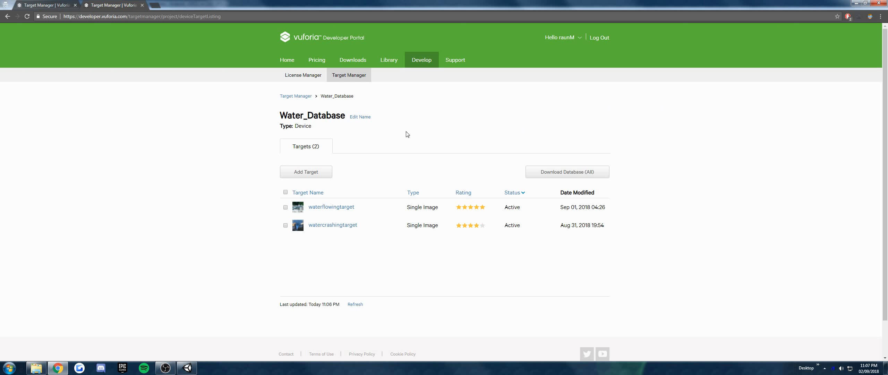
left_click(49, 5)
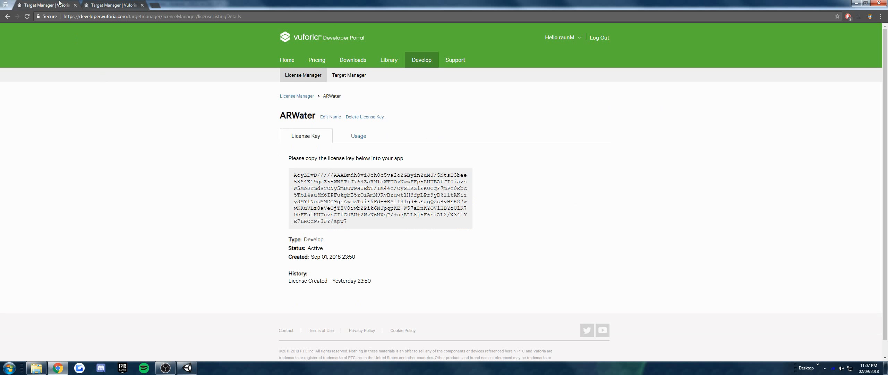
triple_click(380, 188)
right_click(380, 187)
left_click(392, 193)
Step: Return to Unity and paste the app license key into the Vuforia configuration
left_click(187, 367)
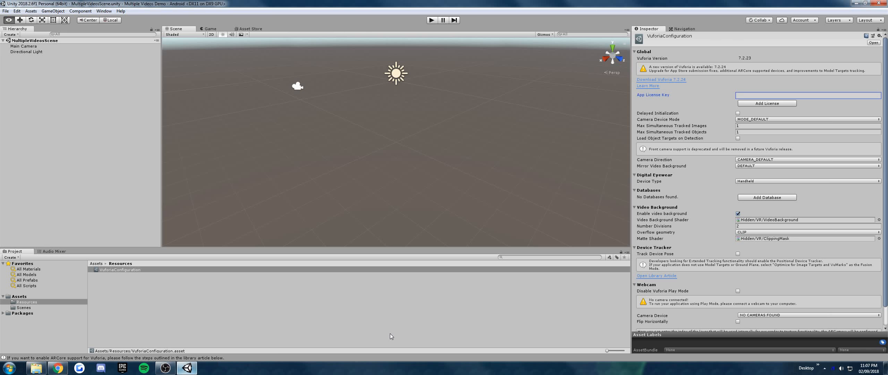
left_click(750, 95)
key("ctrl+v")
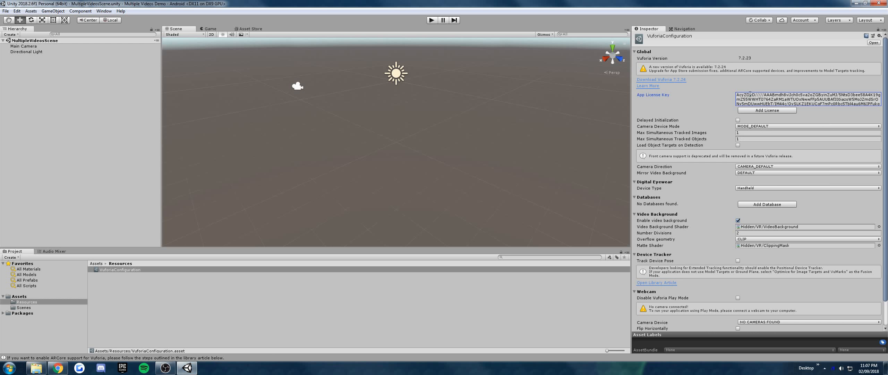
Step: Switch to the browser and examine the waterflowingtarget and watercrashingtarget image targets of Water_Database
key("alt+Tab")
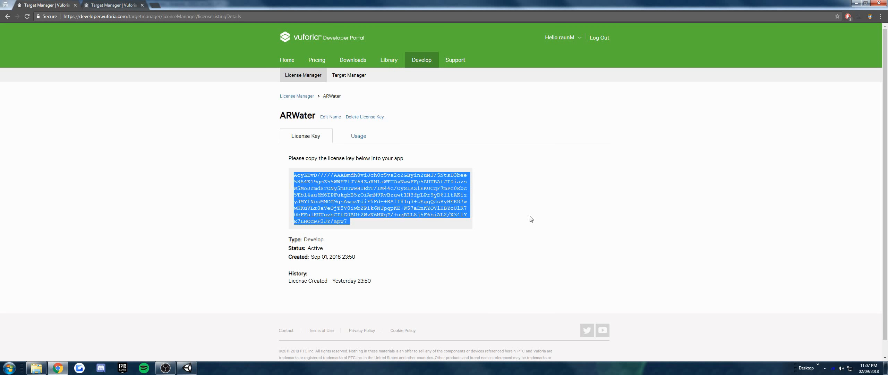
left_click(531, 220)
left_click(121, 5)
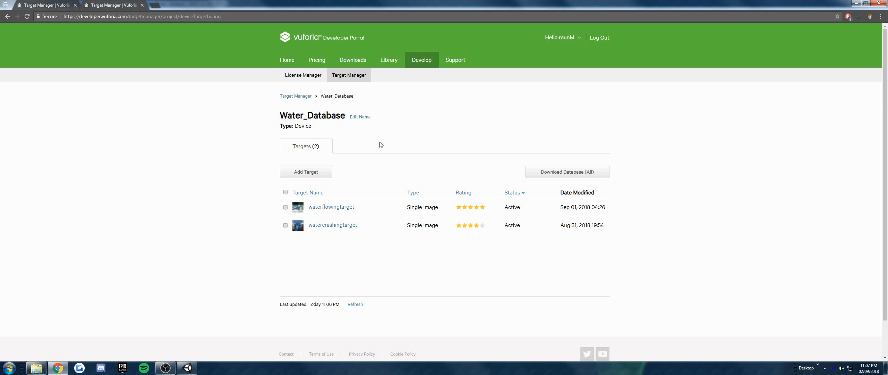
left_click(342, 209)
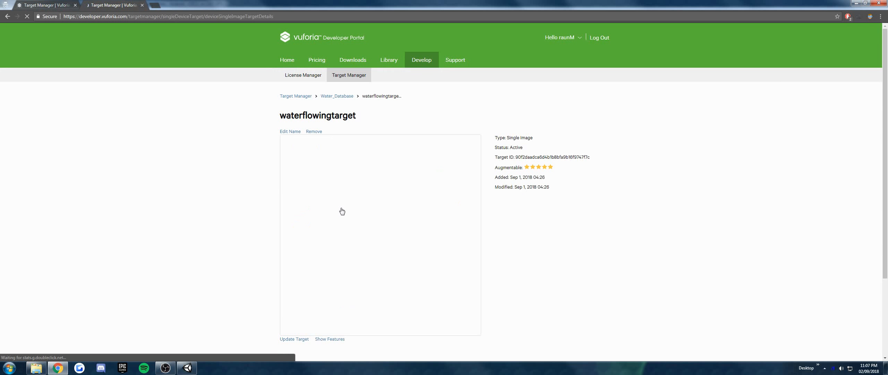
key("alt+Left")
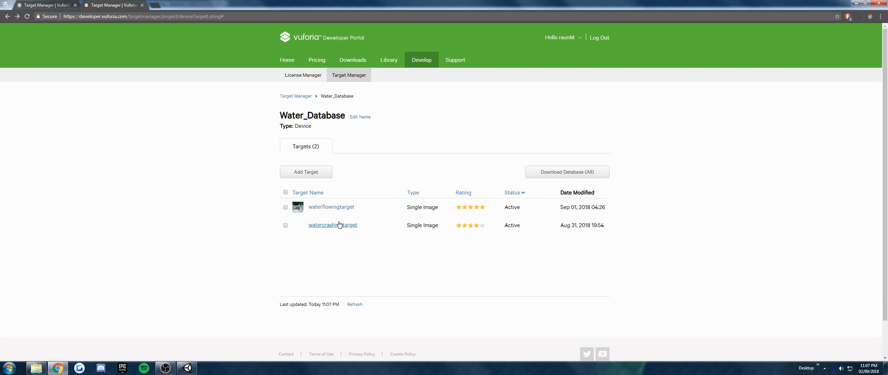
left_click(336, 226)
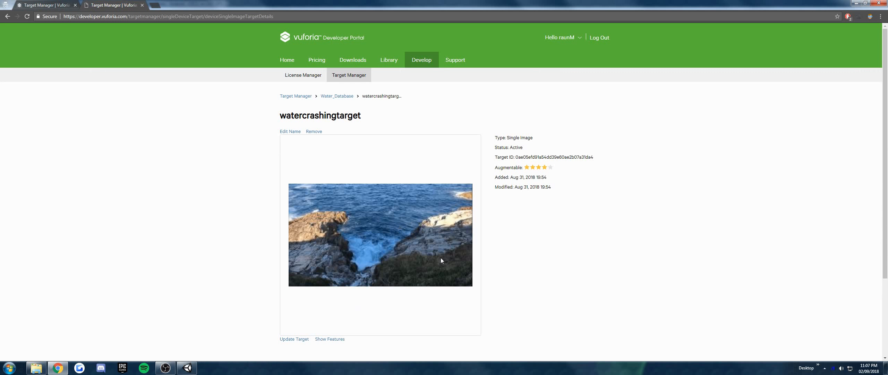
key("alt+Left")
Step: Download the whole Water_Database for the Unity Editor and import all of its package contents into the project
left_click(562, 176)
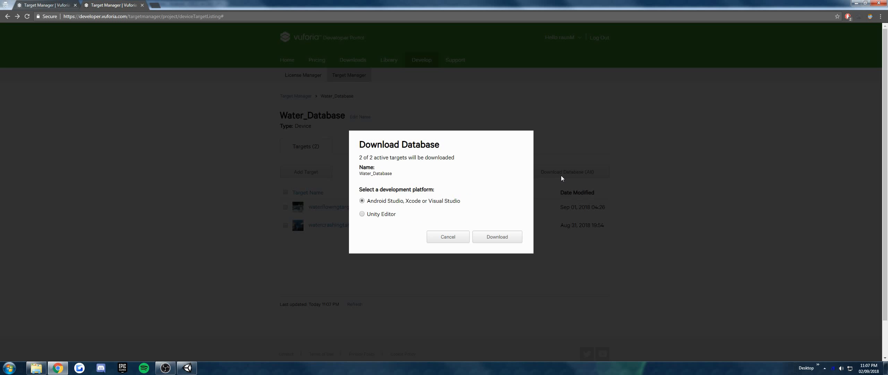
left_click(362, 214)
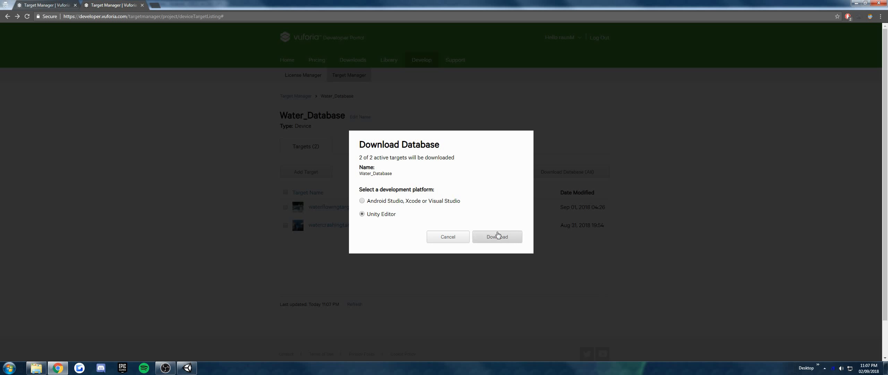
left_click(497, 236)
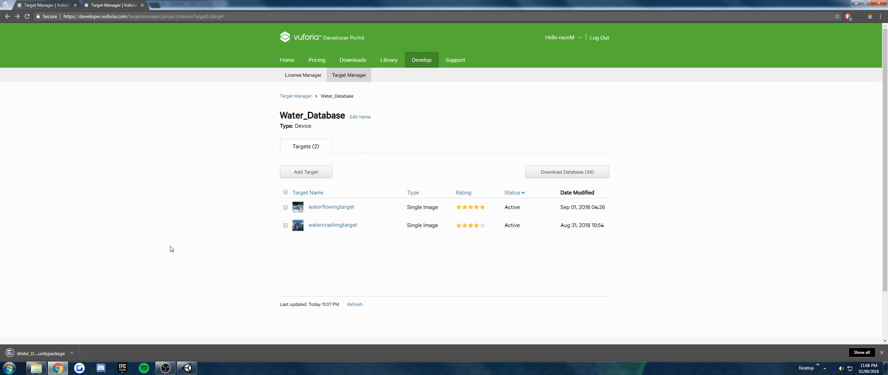
left_click(41, 349)
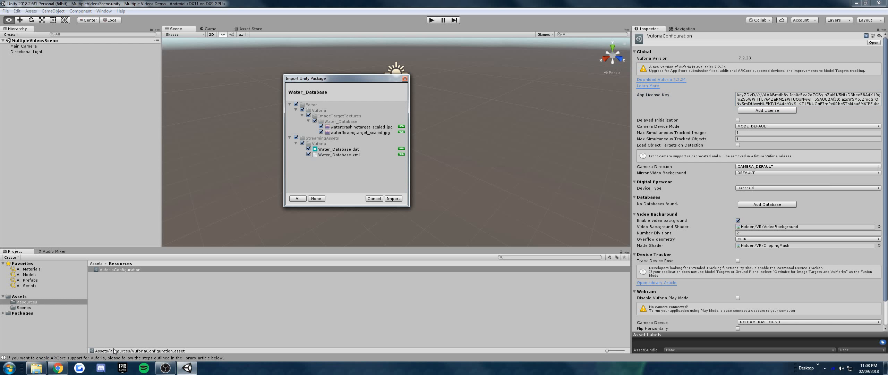
left_click(393, 198)
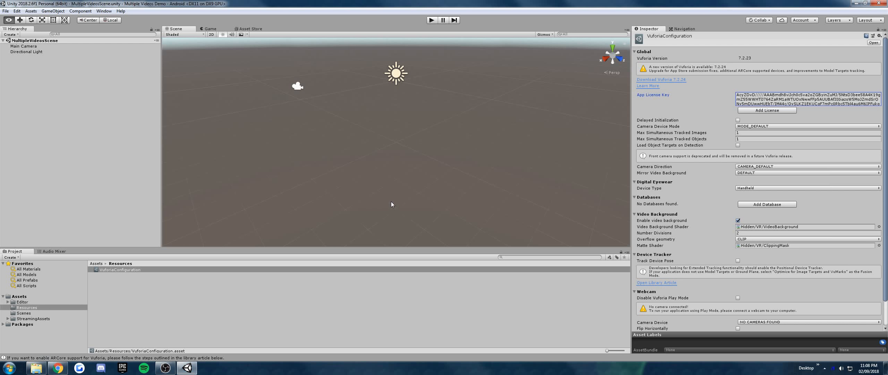
Step: Delete the Main Camera from the scene
left_click(63, 64)
right_click(33, 45)
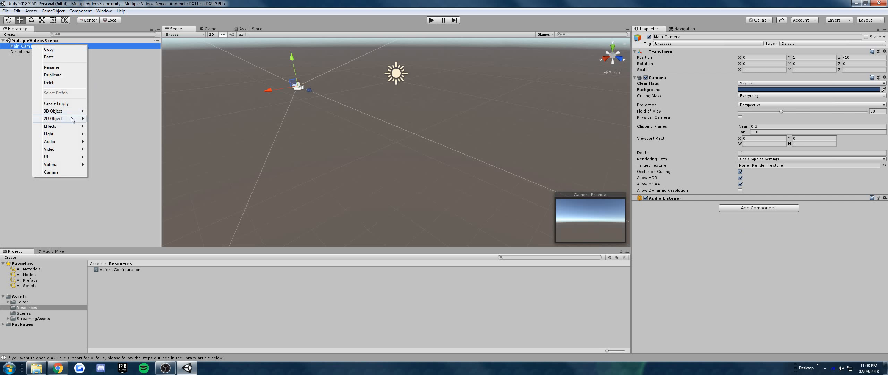
left_click(57, 82)
Step: Add a Vuforia AR Camera to the scene and import the required Vuforia assets
right_click(56, 82)
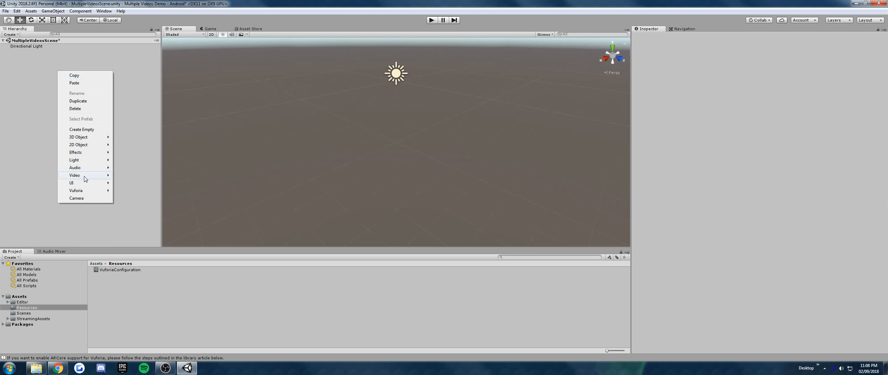
mouse_move(88, 191)
left_click(124, 191)
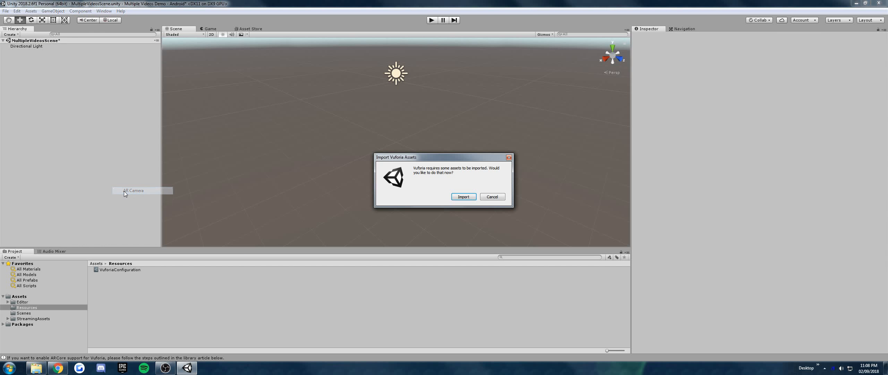
left_click(464, 197)
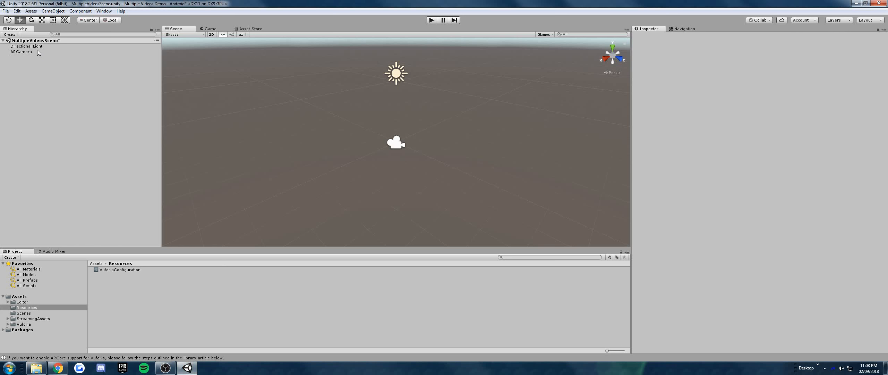
Step: Move ARCamera above Directional Light in the scene hierarchy and save the scene
left_click_drag(38, 50, 37, 46)
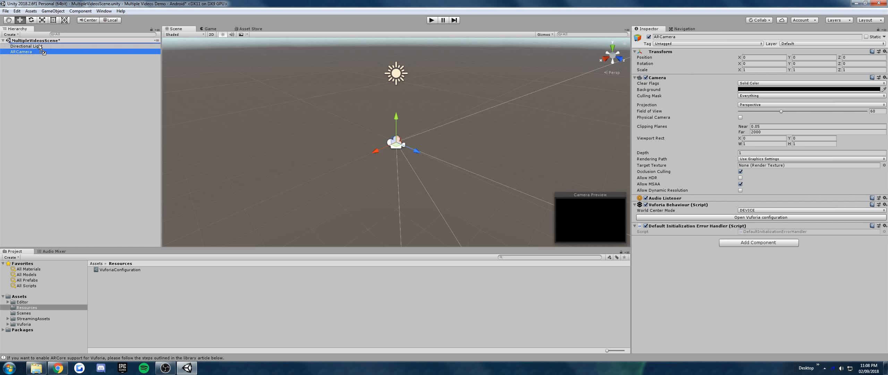
key("ctrl+s")
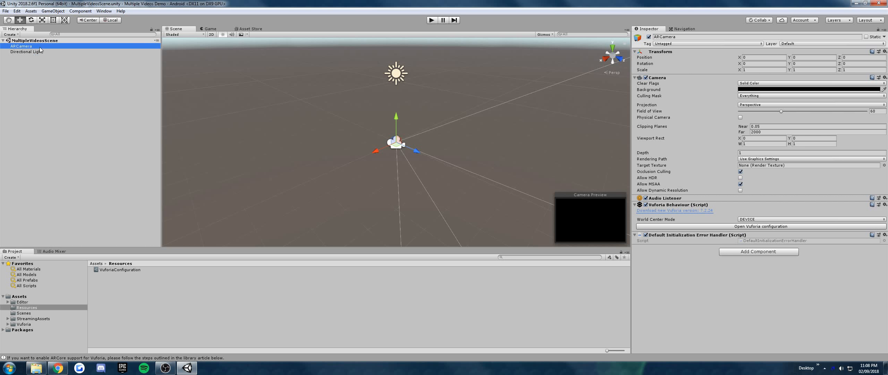
Step: Add a Vuforia image target to the scene
left_click_drag(230, 97, 437, 170, "alt")
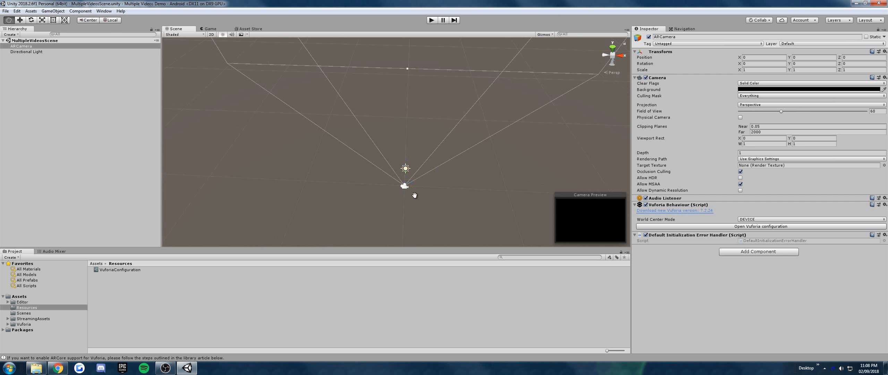
left_click(36, 48)
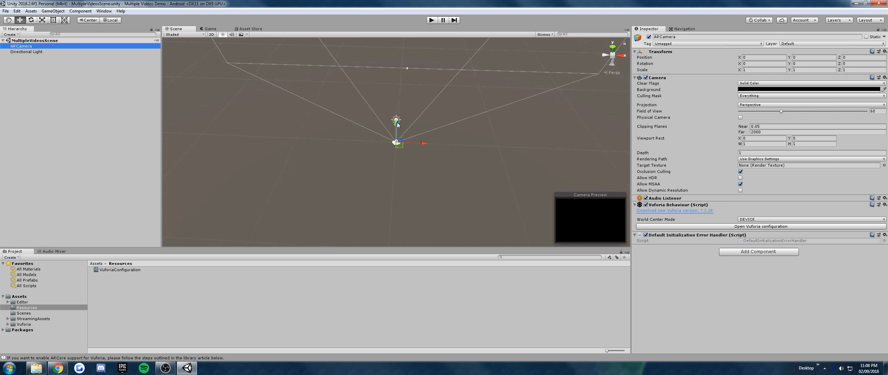
scroll(437, 140, "up", 6)
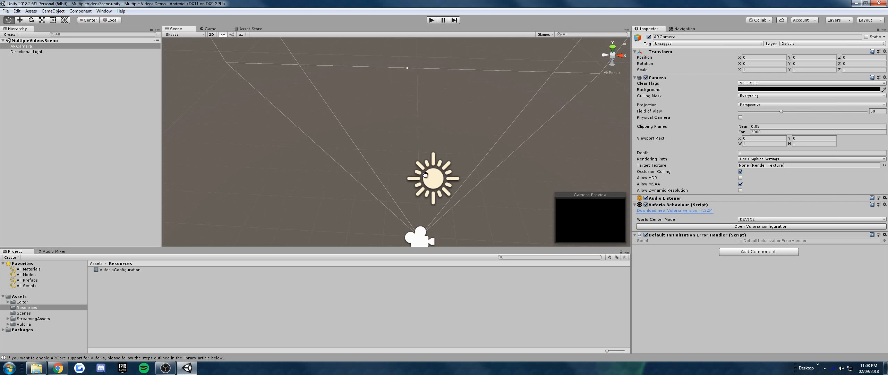
right_click(39, 61)
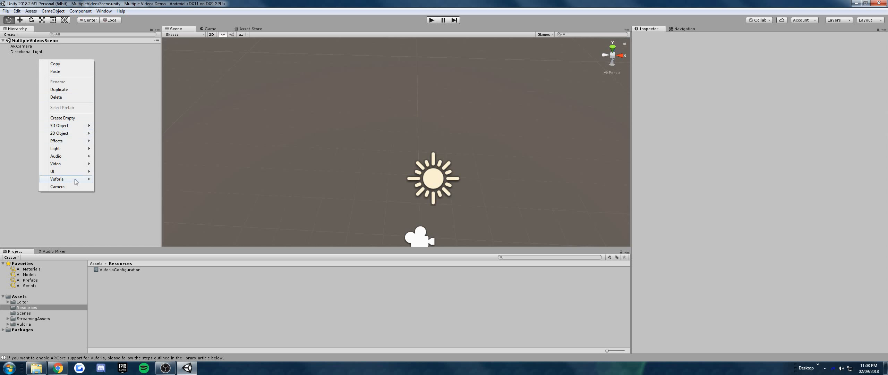
mouse_move(75, 179)
left_click(110, 185)
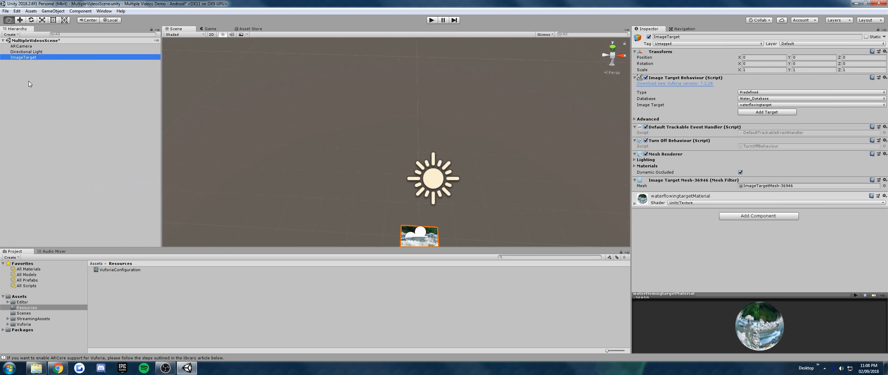
Step: Rename the new image target WaterFlowingTarget and save the scene
right_click(36, 57)
left_click(52, 73)
type("W")
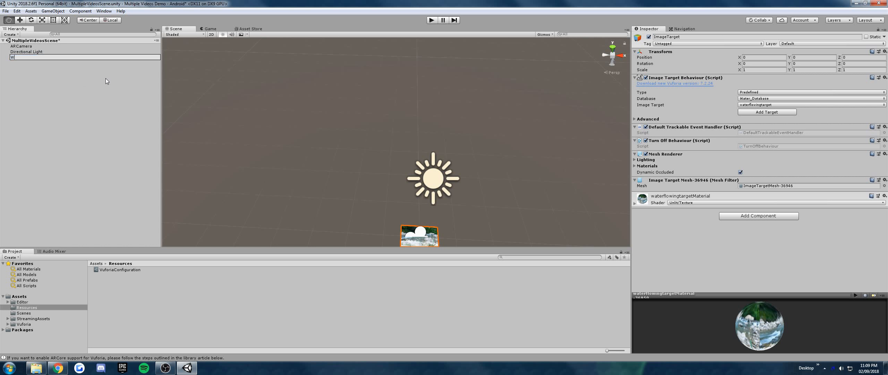
type("aterFlowingTarget")
key("Return")
key("ctrl+s")
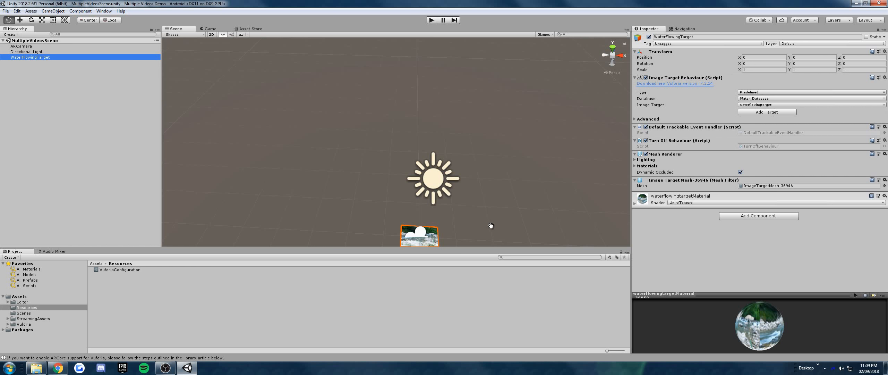
Step: Move WaterFlowingTarget away from the camera to about X -1.33, Z 1.07 and save the scene
left_click_drag(491, 225, 472, 154)
key("w")
left_click_drag(404, 175, 364, 147)
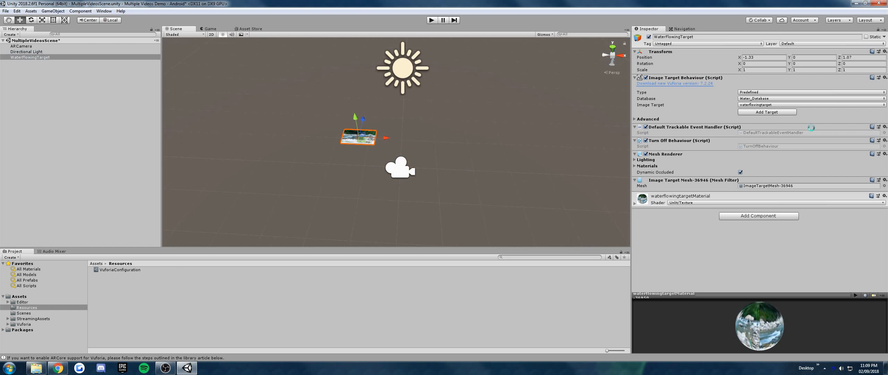
key("ctrl+s")
Step: Add a second Vuforia image target at the root of the scene hierarchy
left_click(107, 100)
right_click(76, 75)
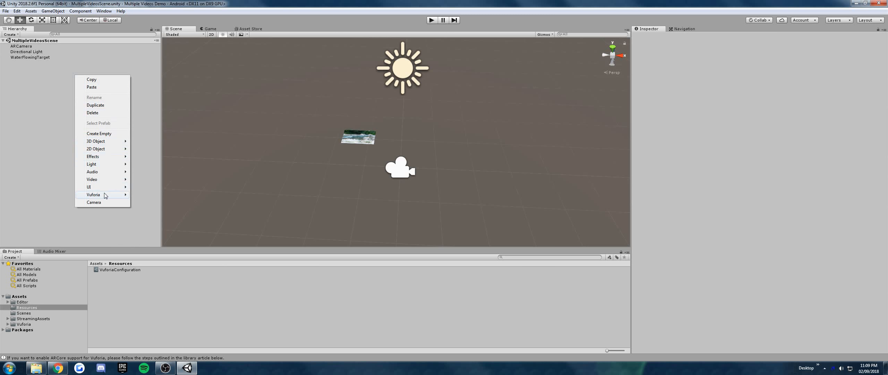
mouse_move(106, 195)
left_click(146, 203)
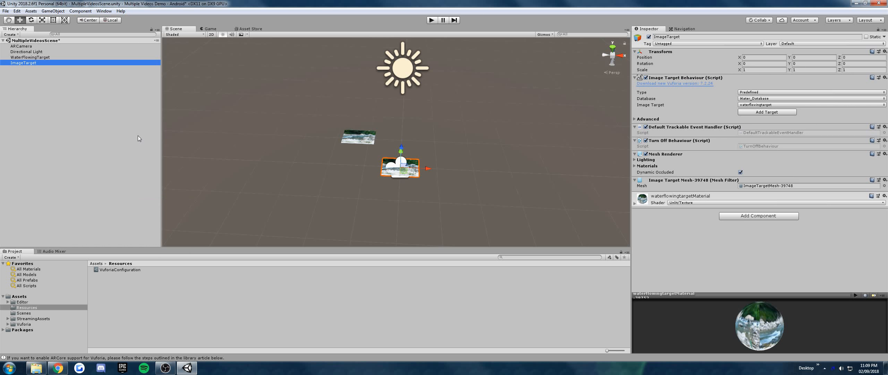
Step: Rename the second image target WaterCrashingTarget and save the scene
right_click(43, 63)
left_click(70, 83)
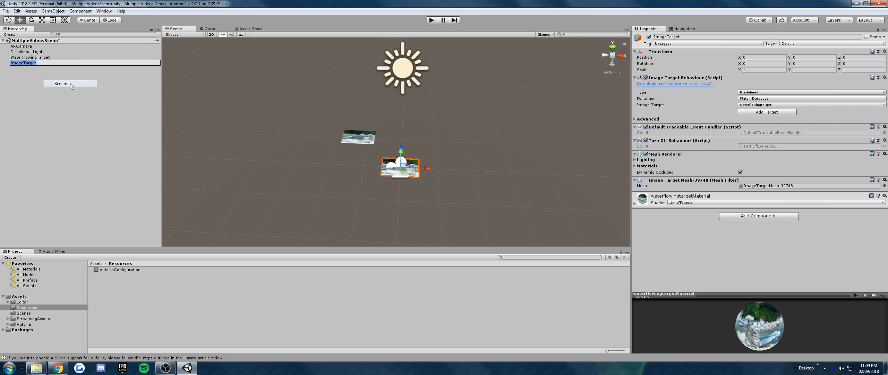
type("WaterCras")
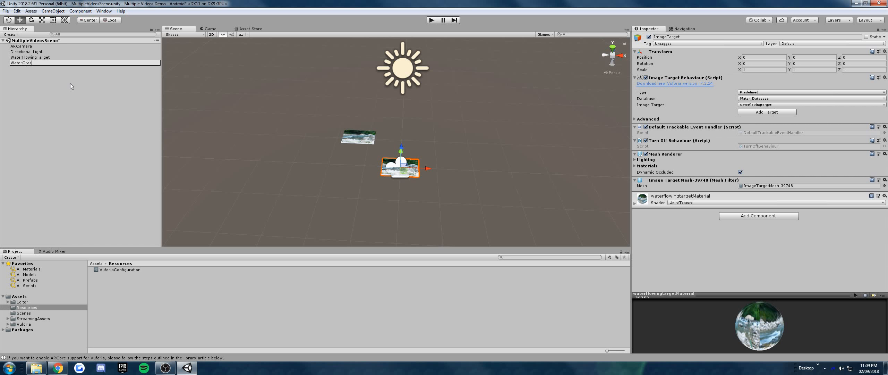
type("hingTarget")
key("Return")
key("ctrl+s")
Step: Move WaterCrashingTarget beside WaterFlowingTarget to about X 0.54, Z 1.03 and set its image target to watercrashingtarget
double_click(38, 63)
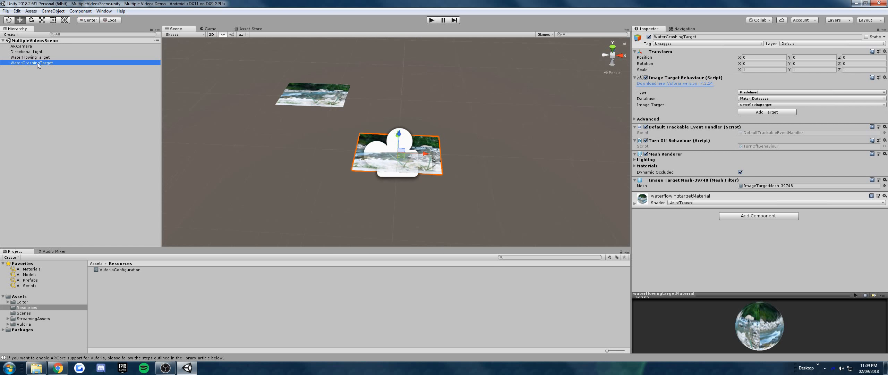
left_click_drag(401, 148, 449, 85)
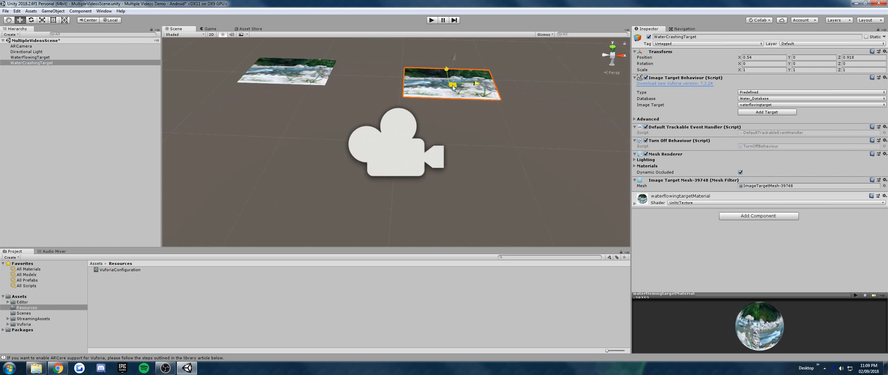
left_click(764, 105)
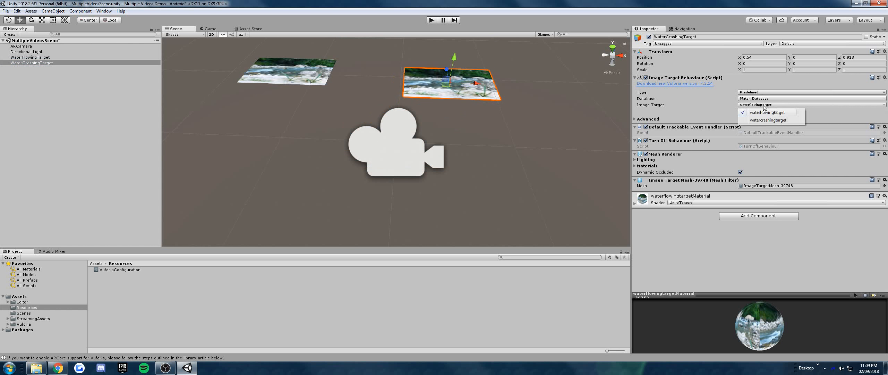
left_click(769, 120)
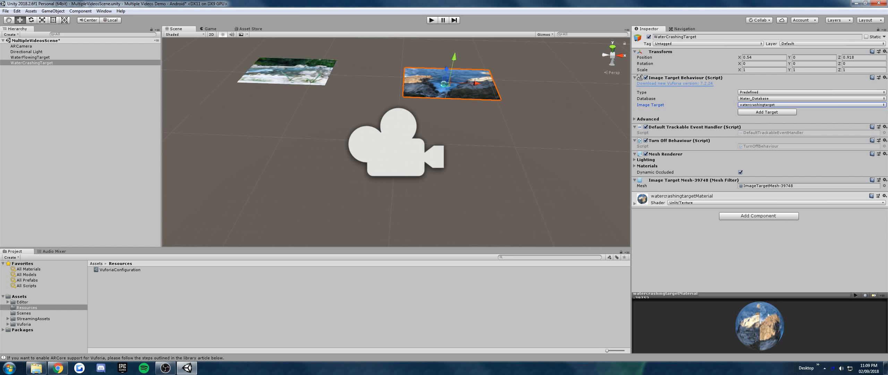
left_click_drag(445, 84, 429, 182)
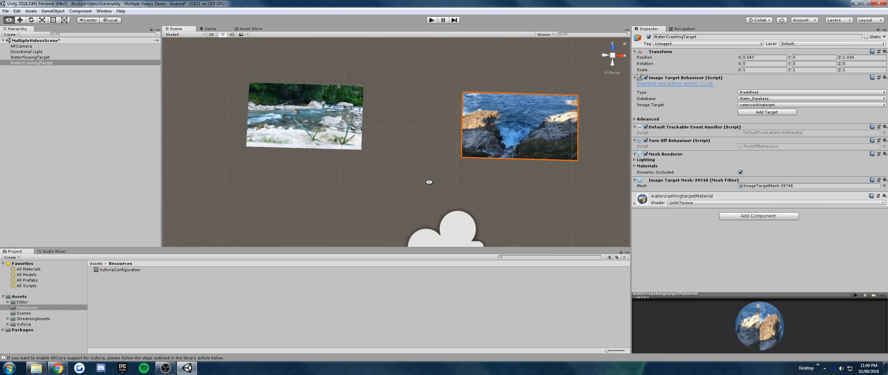
key("ctrl+s")
Step: Add a Quad as a child of WaterFlowingTarget and set its X rotation to 90
left_click(52, 57)
right_click(55, 58)
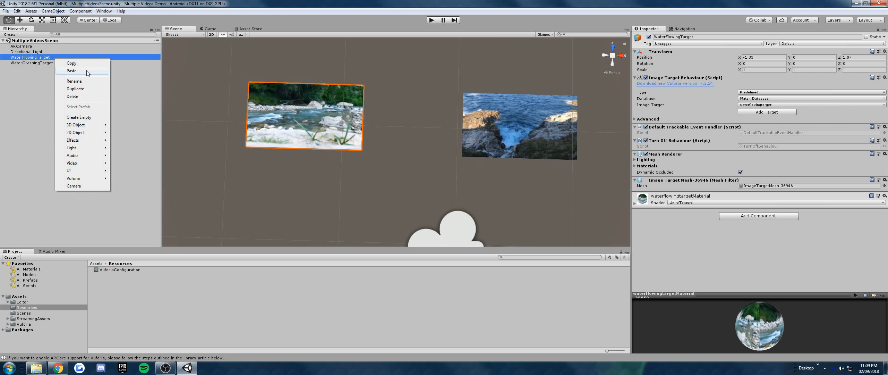
mouse_move(98, 126)
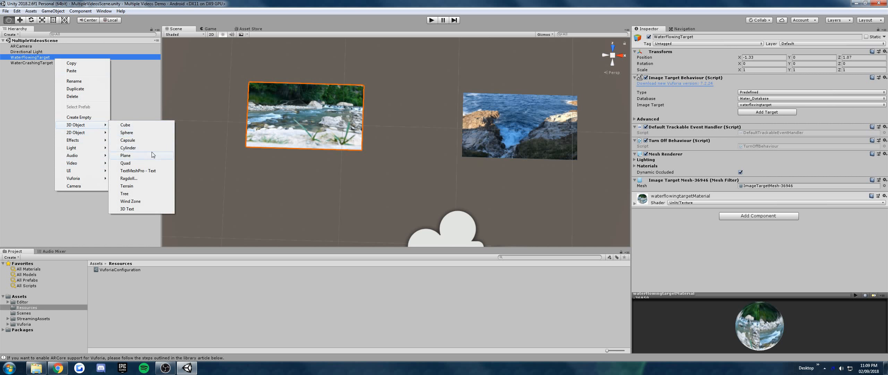
left_click(146, 162)
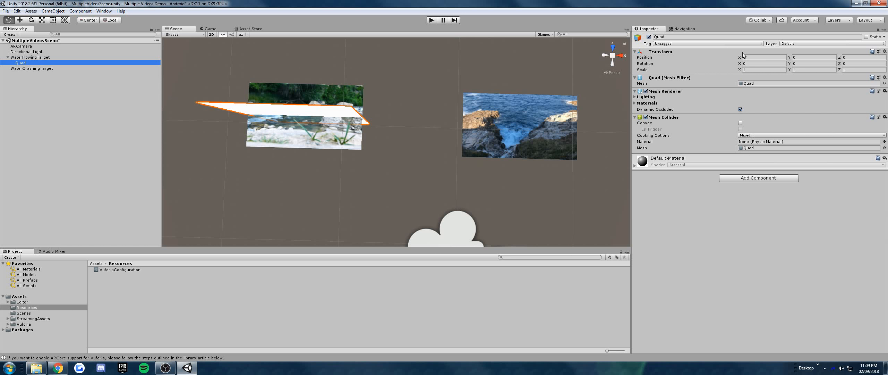
left_click(756, 64)
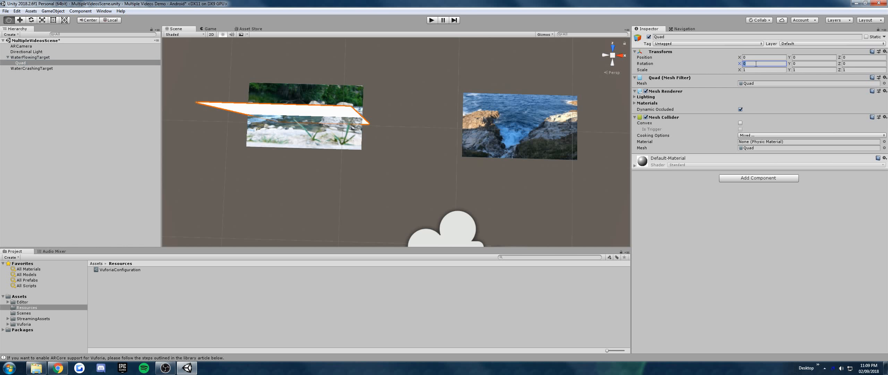
type("90")
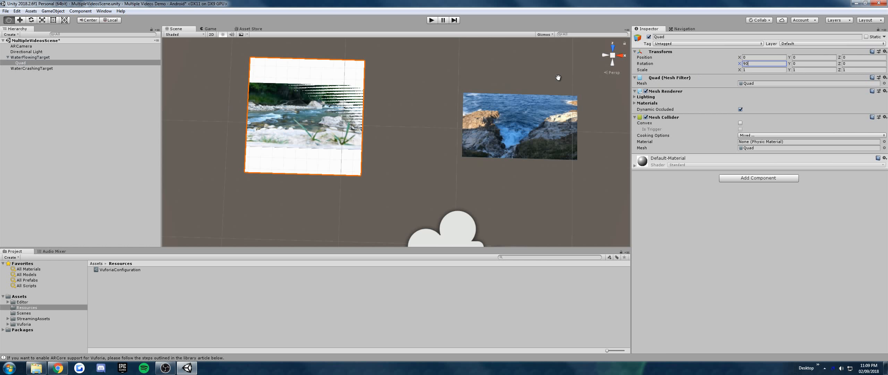
left_click(772, 70)
left_click(485, 68)
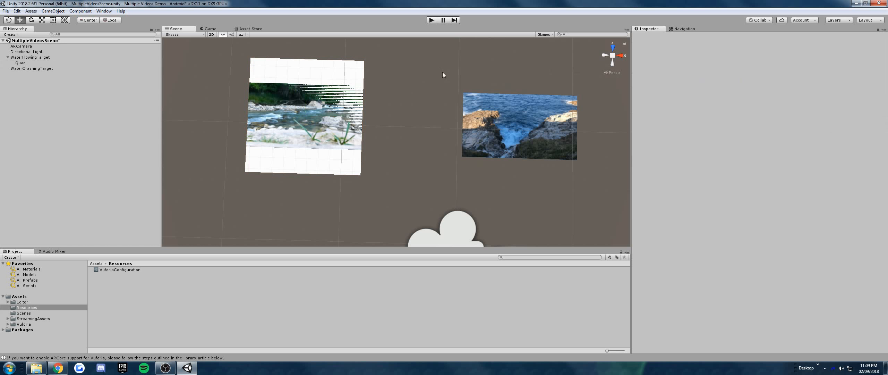
Step: Resize the quad to cover the WaterFlowingTarget image, about 0.997 by 0.564 in scale, and save the scene
left_click(317, 68)
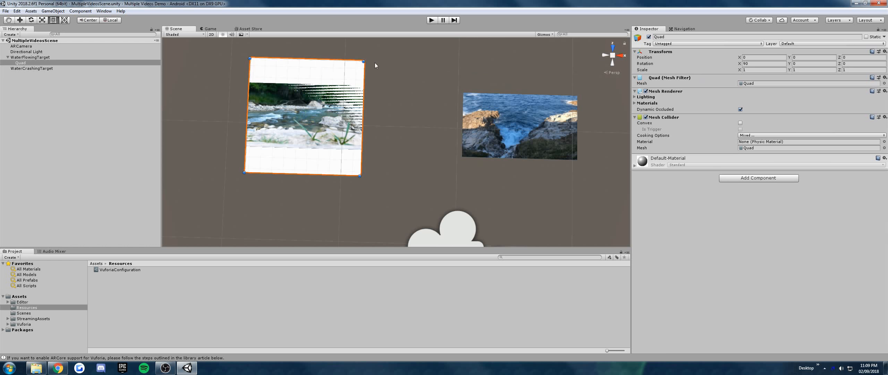
left_click_drag(364, 60, 362, 84)
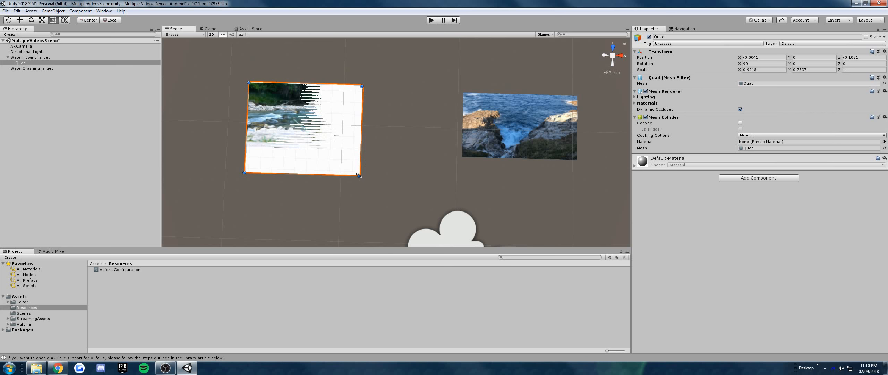
left_click_drag(359, 175, 360, 150)
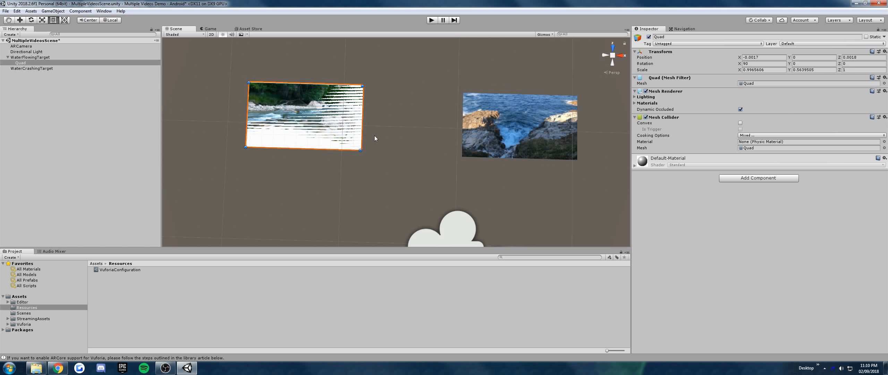
key("ctrl+s")
Step: Rename the quad under WaterFlowingTarget as WaterFlowingVideo
left_click(32, 64)
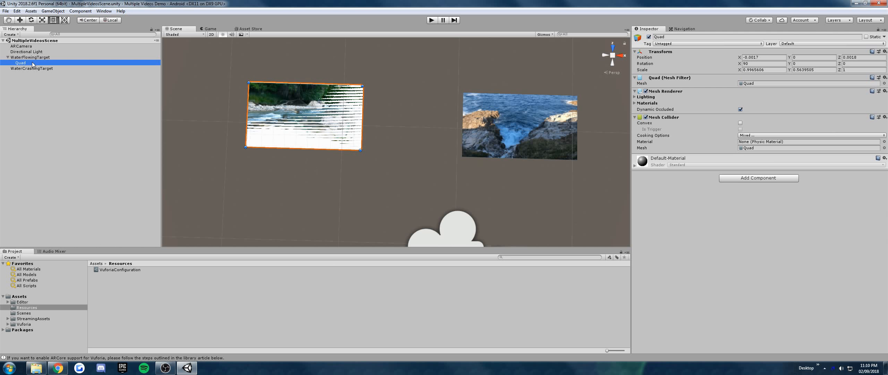
right_click(33, 63)
left_click(41, 83)
type("Wat")
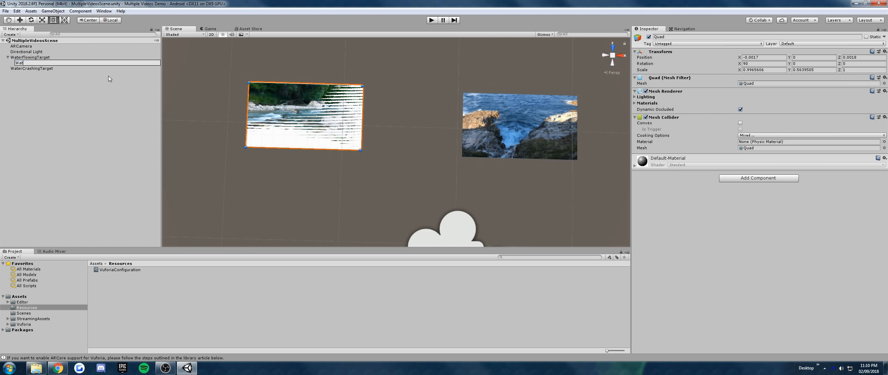
type("erFlowingVideo")
key("Return")
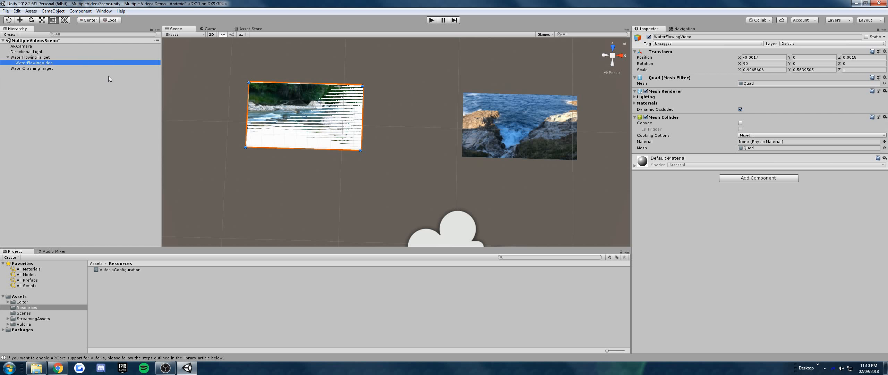
Step: Set the Y position of WaterFlowingVideo to 0.01 and save the scene
left_click(802, 58)
type("0.01")
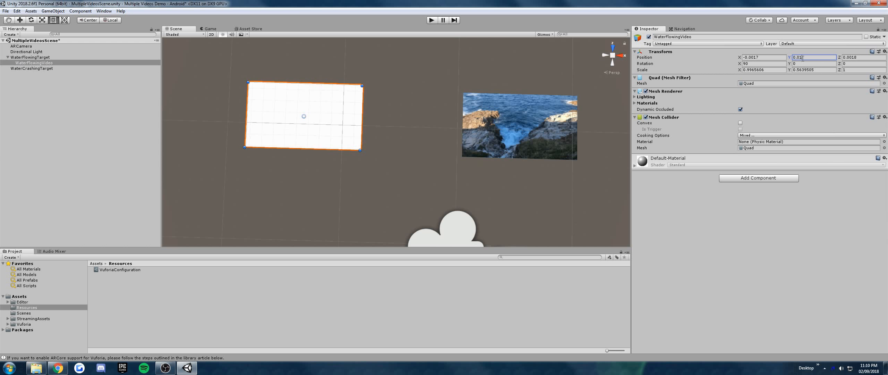
key("ctrl+s")
Step: Duplicate WaterFlowingVideo and make the copy a child of WaterCrashingTarget
left_click(51, 63)
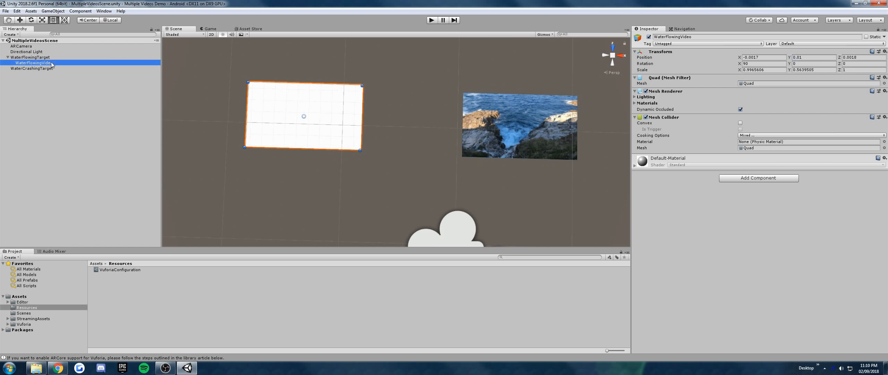
right_click(52, 63)
left_click(86, 88)
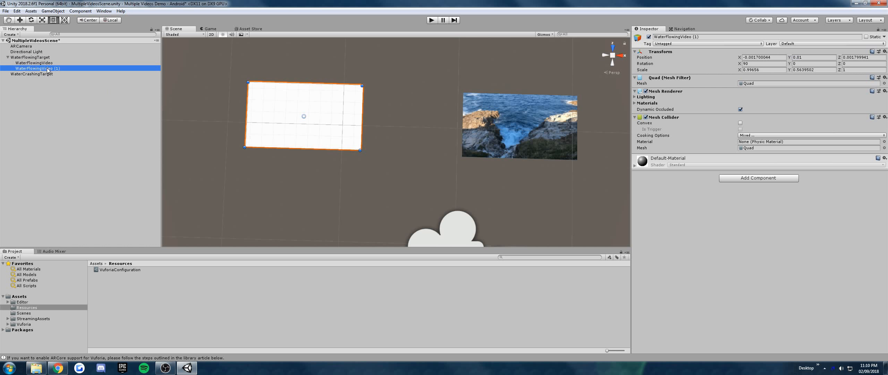
left_click_drag(48, 70, 52, 75)
Step: Rename the duplicated quad under WaterCrashingTarget as WaterCrashingVideo and save the scene
right_click(52, 74)
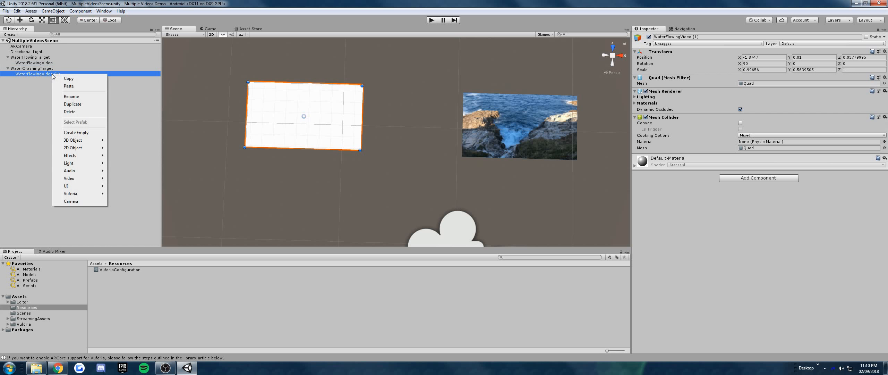
left_click(77, 96)
type("WaterCrashingVideo")
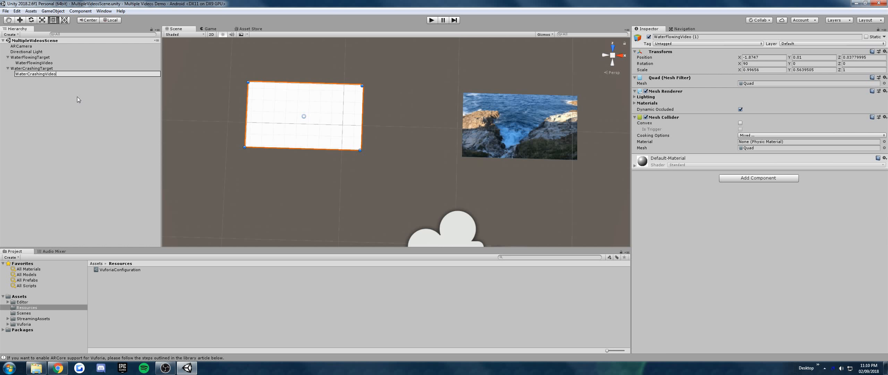
key("Return")
key("ctrl+s")
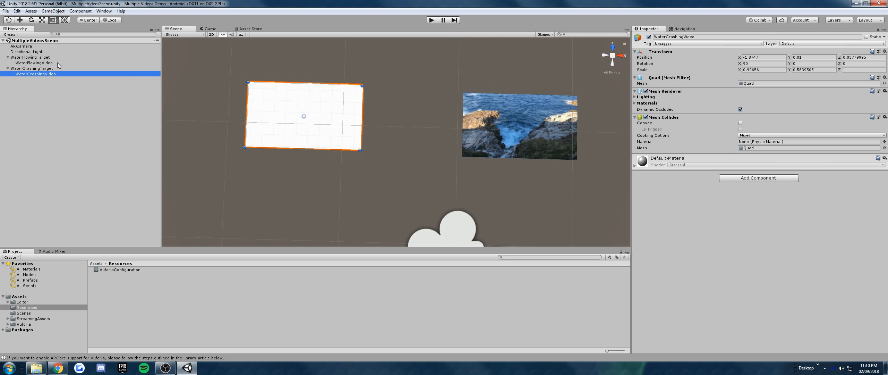
Step: Move WaterCrashingVideo over the water-crashing image target so it covers the picture, and save the scene
key("w")
left_click_drag(310, 125, 526, 133)
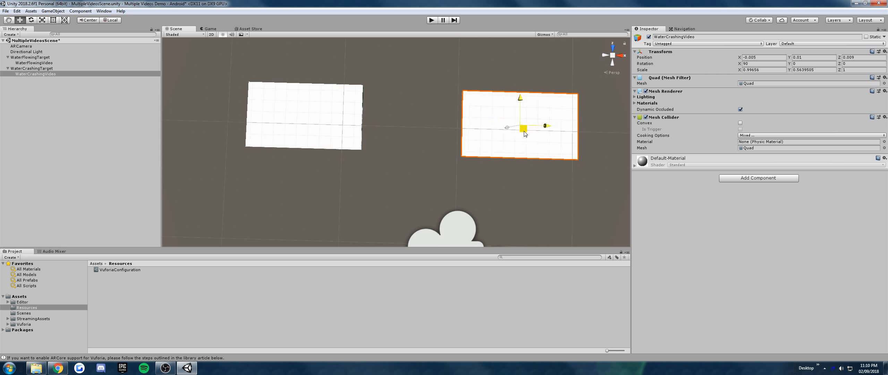
left_click(521, 174)
left_click_drag(521, 174, 549, 184, "alt")
key("ctrl+s")
double_click(35, 74)
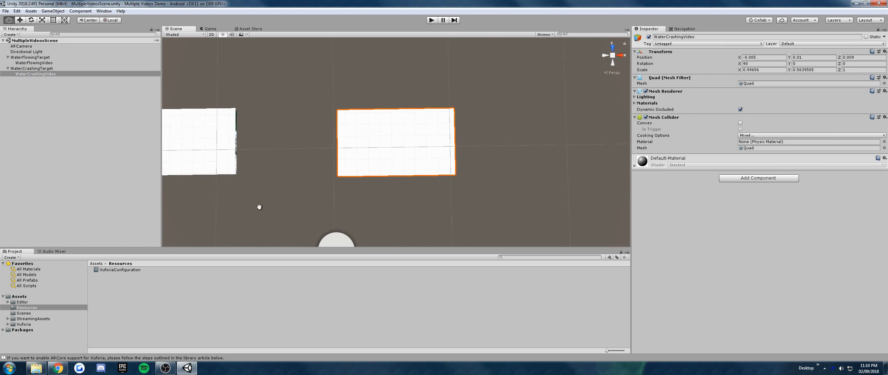
Step: Create a folder named Videos in the project's Assets folder
right_click(22, 297)
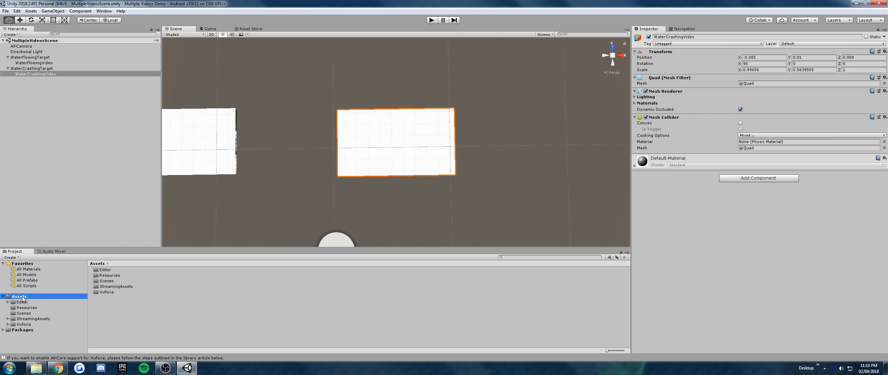
mouse_move(59, 134)
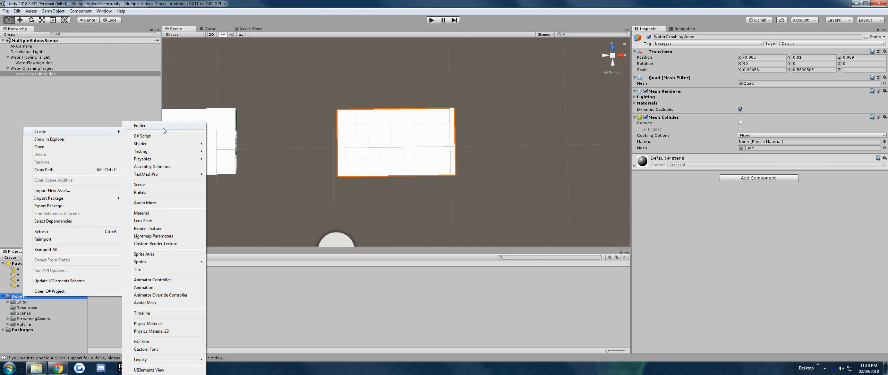
left_click(139, 125)
type("Videos")
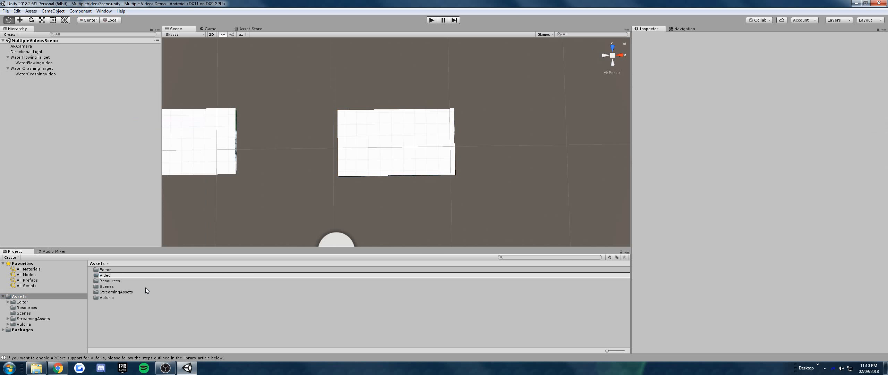
key("Return")
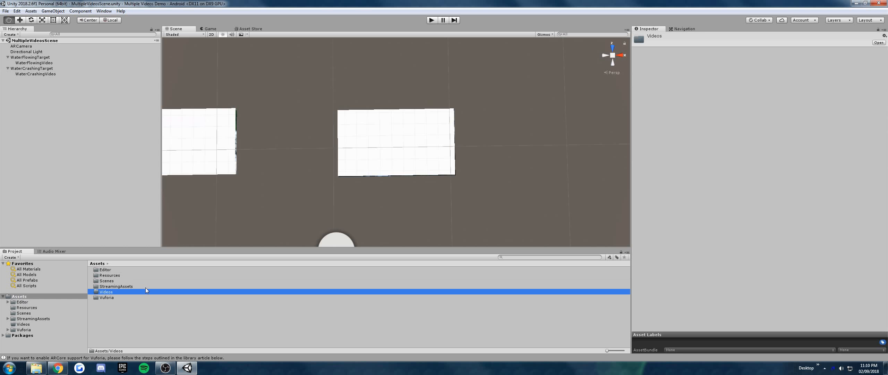
Step: Open the Video Player Assets folder from the desktop and bring it up in front of the Unity project
left_click(37, 368)
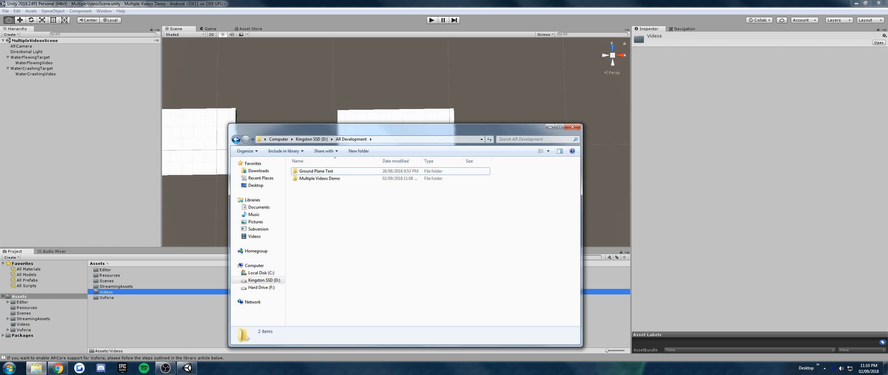
key("super")
key("super+d")
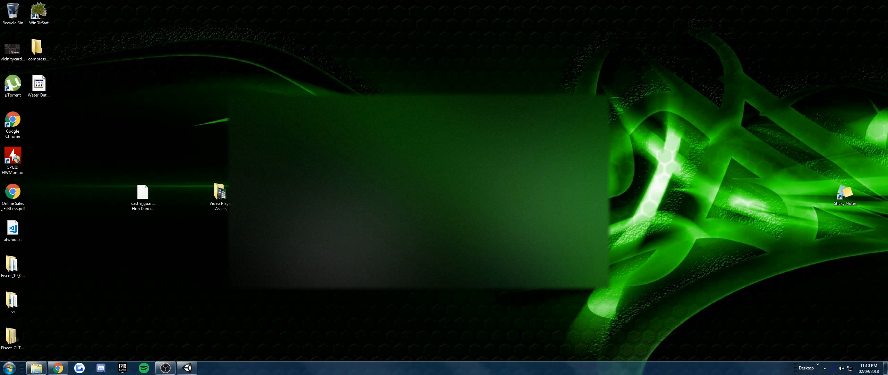
double_click(222, 195)
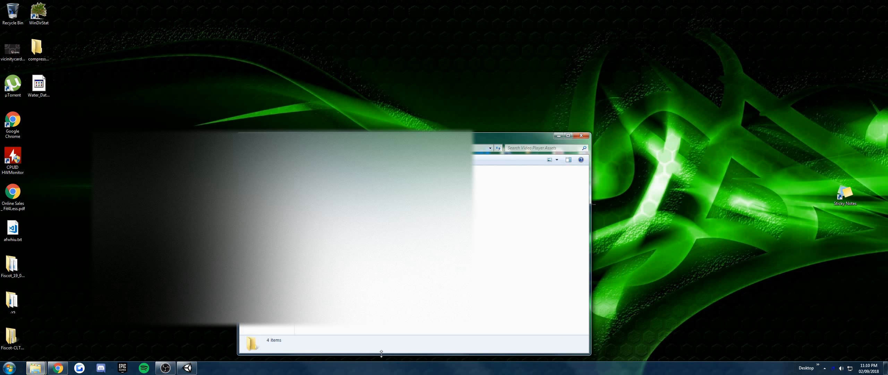
left_click(187, 368)
mouse_move(35, 367)
left_click(106, 336)
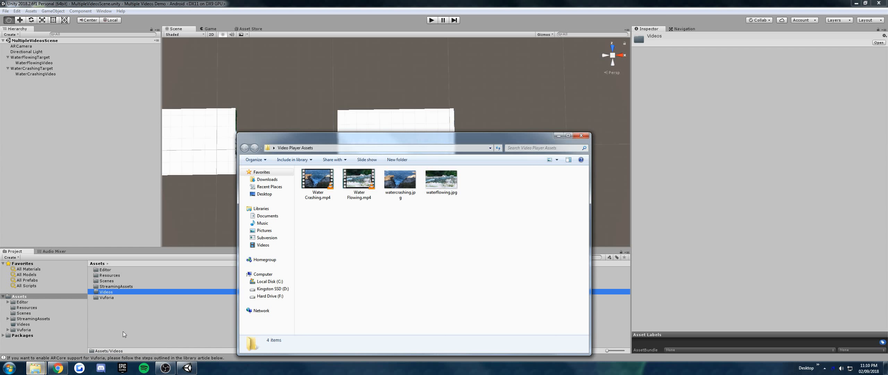
Step: Import Water Crashing.mp4 and Water Flowing.mp4 into the project's Videos folder and open that folder
left_click_drag(375, 229, 110, 291)
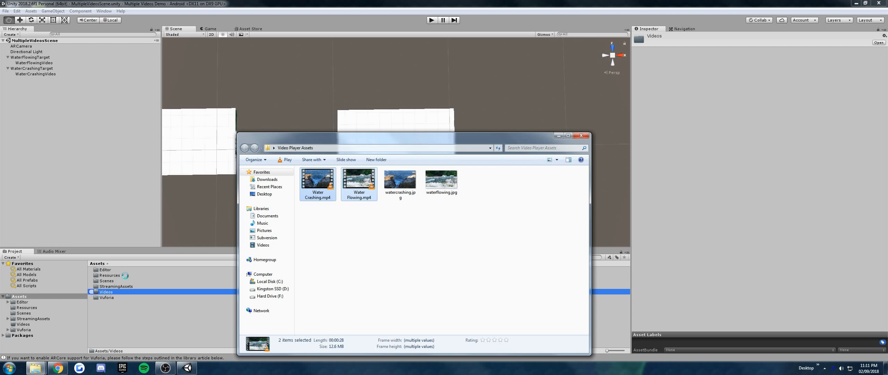
double_click(109, 292)
left_click(117, 290)
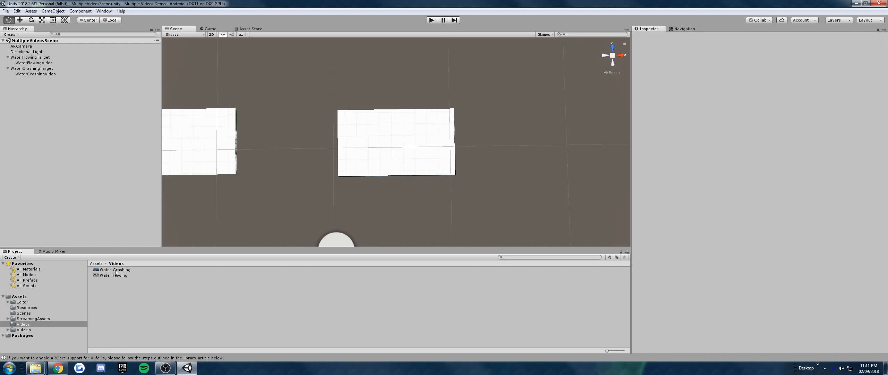
Step: Add a Video Player and an Audio Source component to WaterFlowingVideo and save the scene
left_click(48, 62)
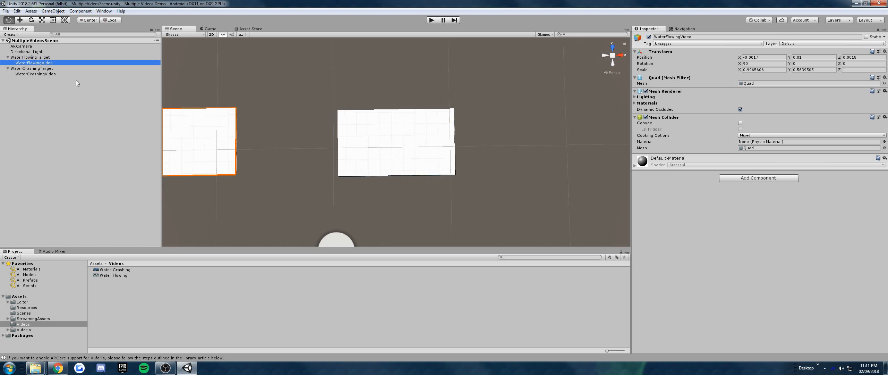
left_click(742, 178)
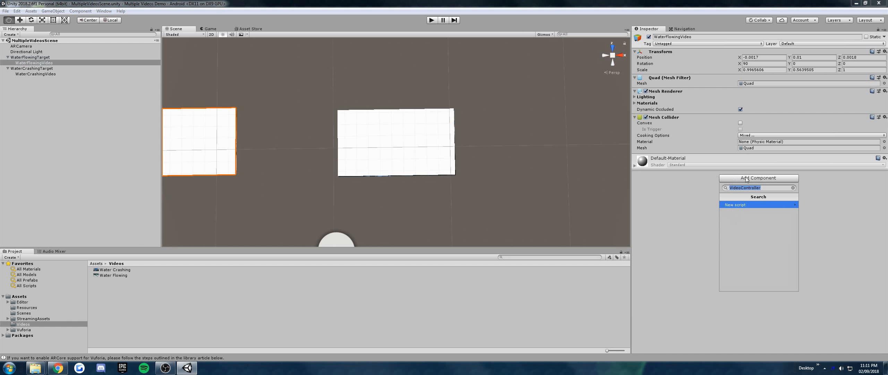
type("video")
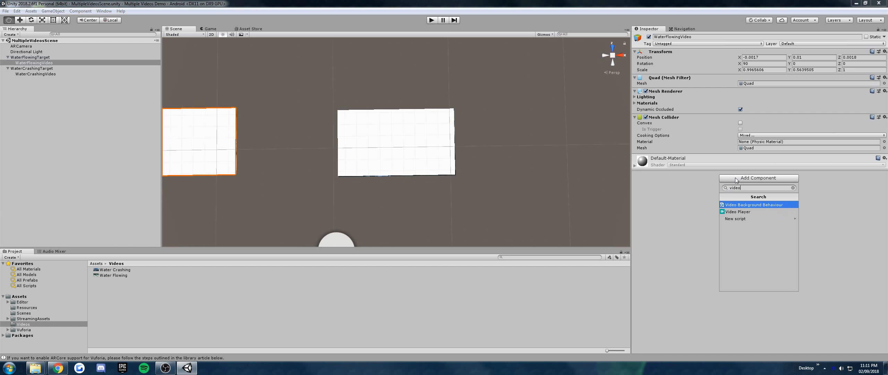
left_click(749, 211)
left_click(748, 253)
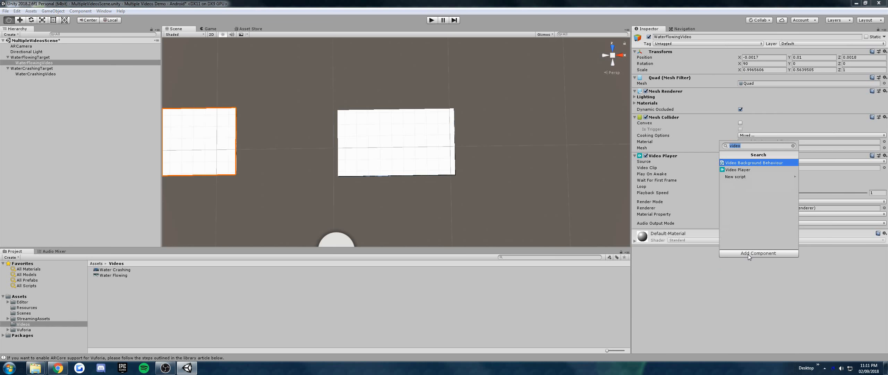
type("audio")
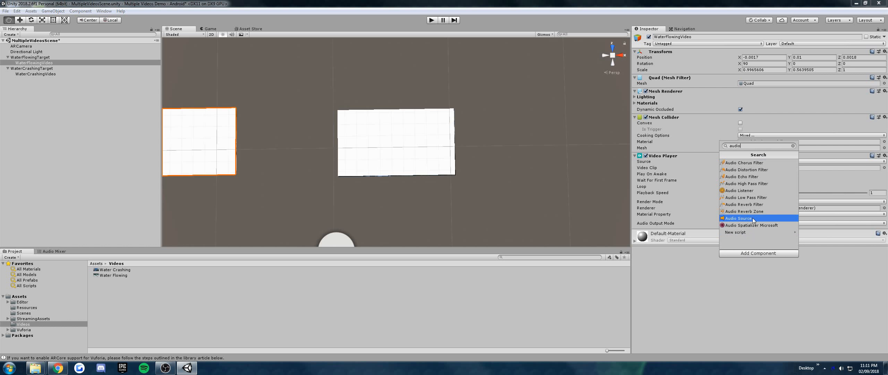
left_click(745, 218)
key("ctrl+s")
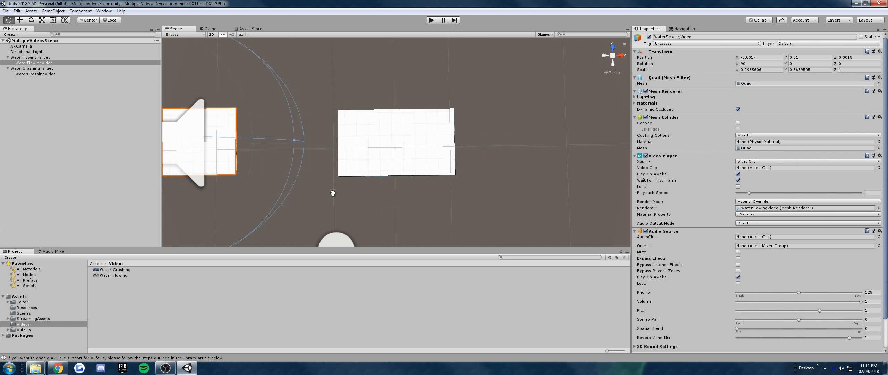
Step: Configure WaterFlowingVideo's Video Player with the Water Flowing clip, Audio Source output through its own Audio Source and Play On Awake off, and save
left_click_drag(333, 193, 448, 193)
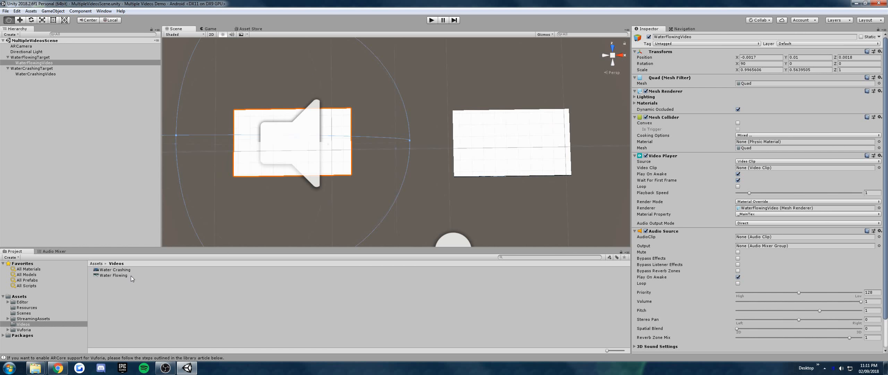
left_click_drag(131, 278, 773, 173)
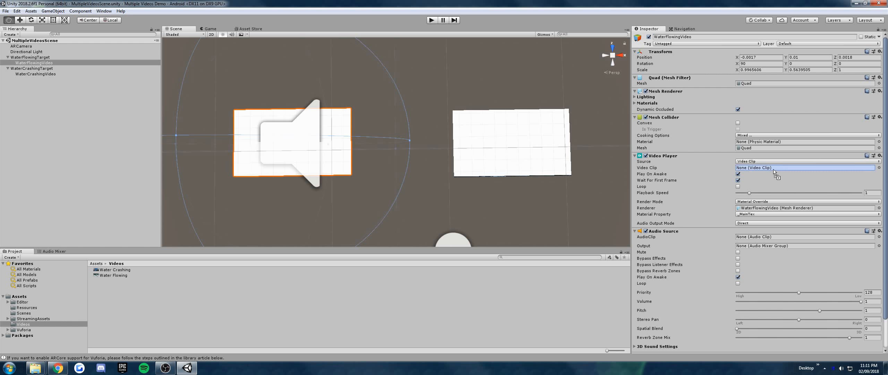
left_click(770, 223)
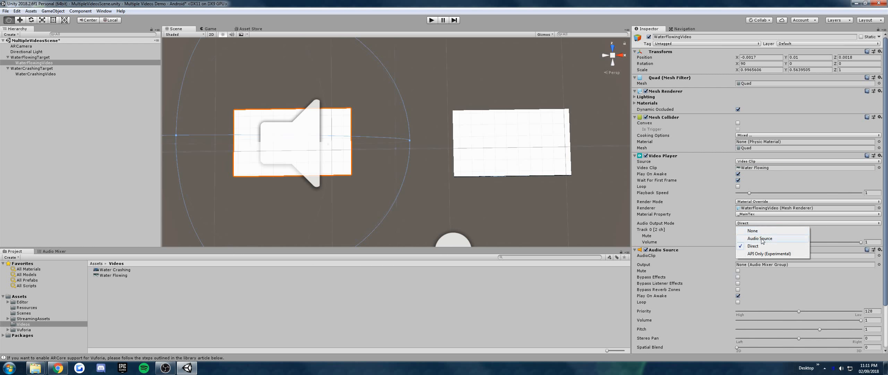
left_click(764, 236)
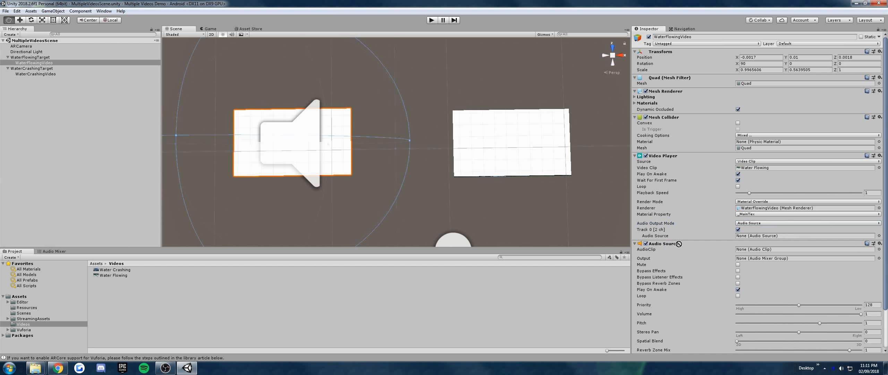
left_click_drag(679, 244, 768, 237)
left_click(738, 174)
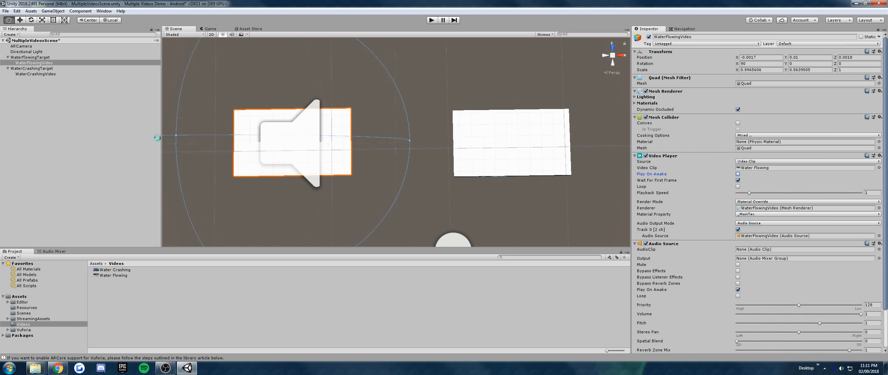
key("ctrl+s")
Step: Add a Video Player and an Audio Source component to WaterCrashingVideo and turn off the Video Player's Play On Awake
double_click(38, 74)
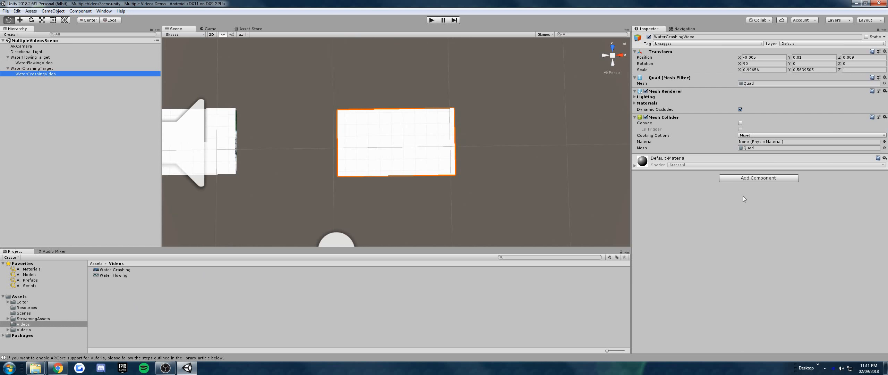
left_click(759, 177)
type("video")
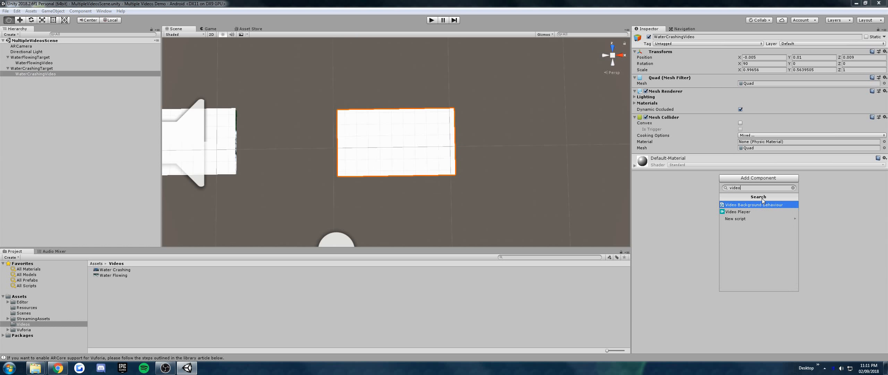
left_click(740, 211)
left_click(757, 256)
type("audio")
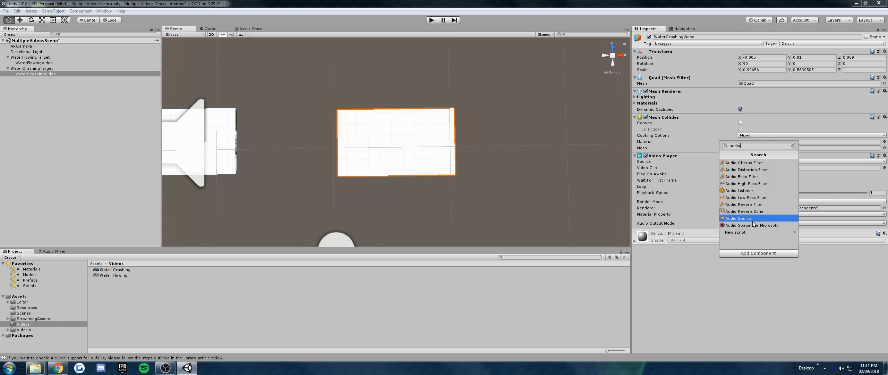
left_click(753, 218)
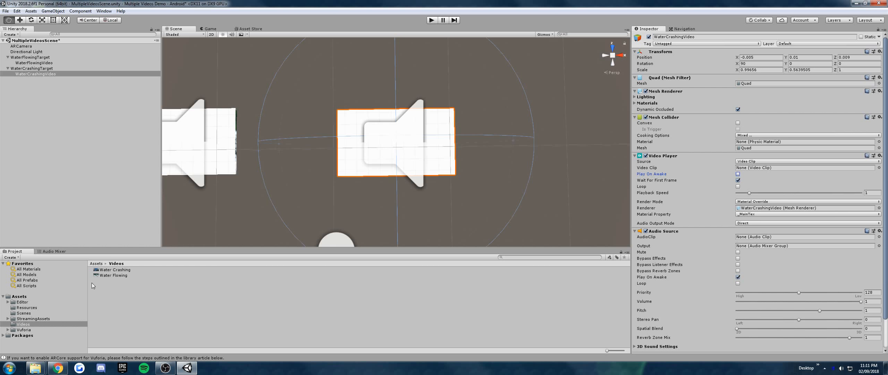
Step: Assign the Water Crashing clip to WaterCrashingVideo's Video Player, output its audio through the quad's own Audio Source, and save the scene
left_click(124, 272)
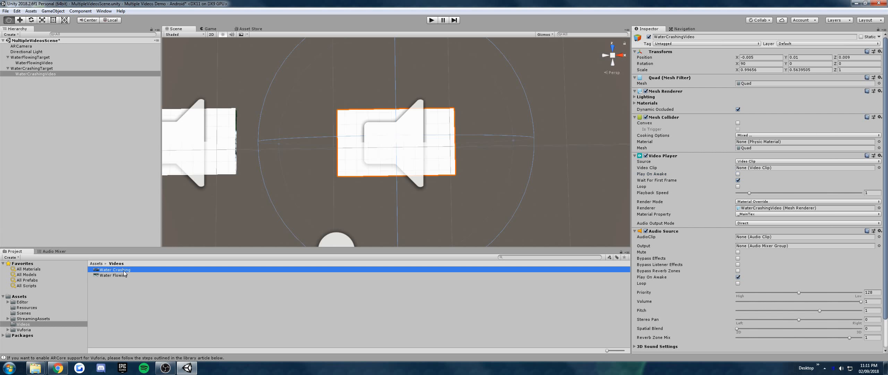
left_click_drag(308, 268, 760, 168)
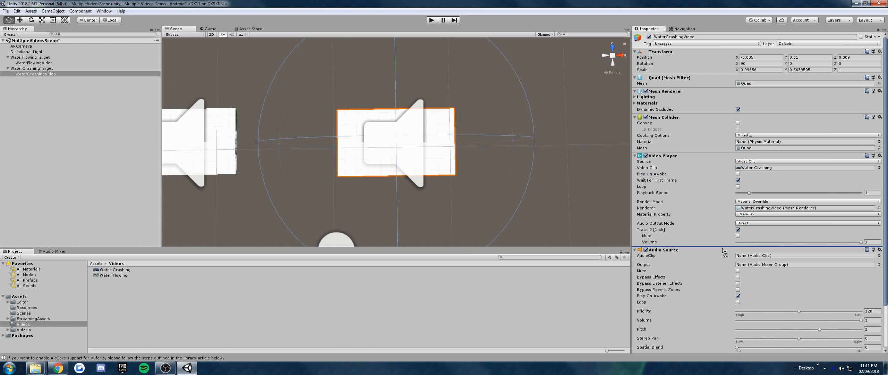
left_click(754, 224)
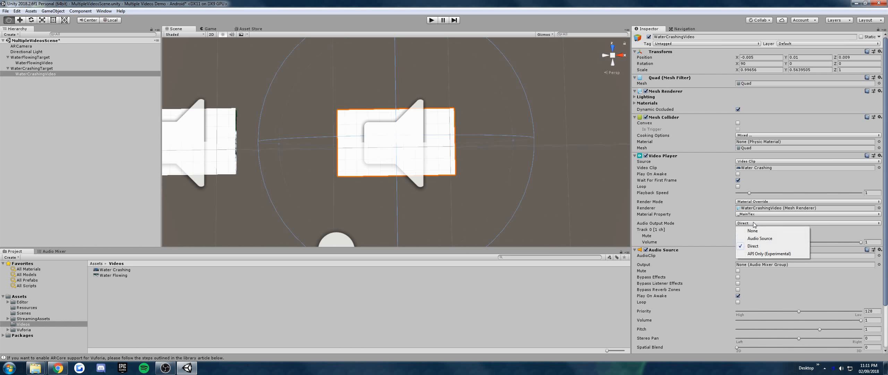
left_click(760, 238)
left_click_drag(663, 244, 748, 237)
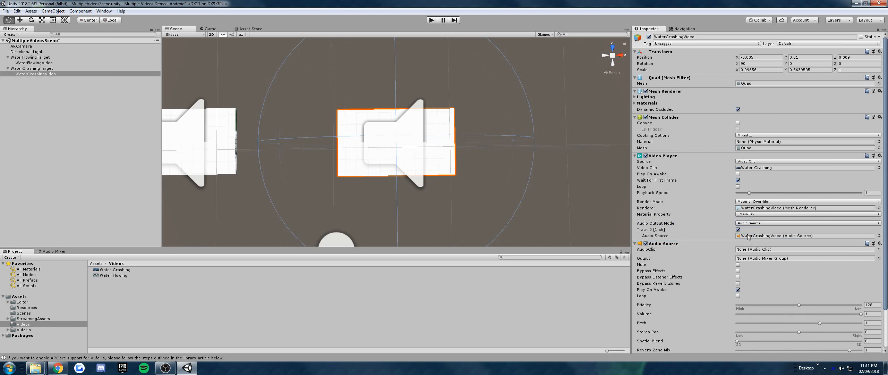
key("ctrl+s")
Step: Check the Video Player and Audio Source settings of WaterFlowingVideo and WaterCrashingVideo and view both quads in the scene
left_click(35, 63)
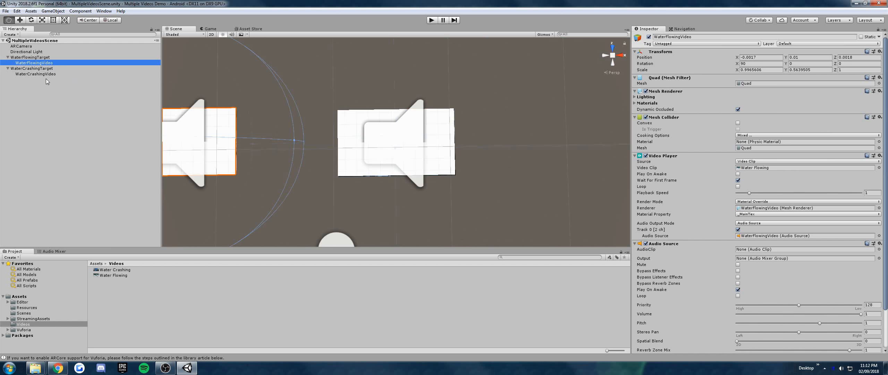
left_click(47, 74)
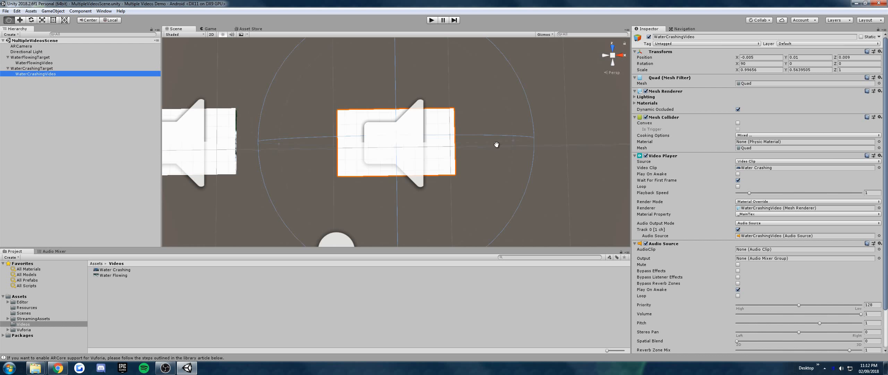
left_click_drag(496, 144, 525, 145)
middle_click_drag(525, 144, 595, 146)
left_click(353, 96)
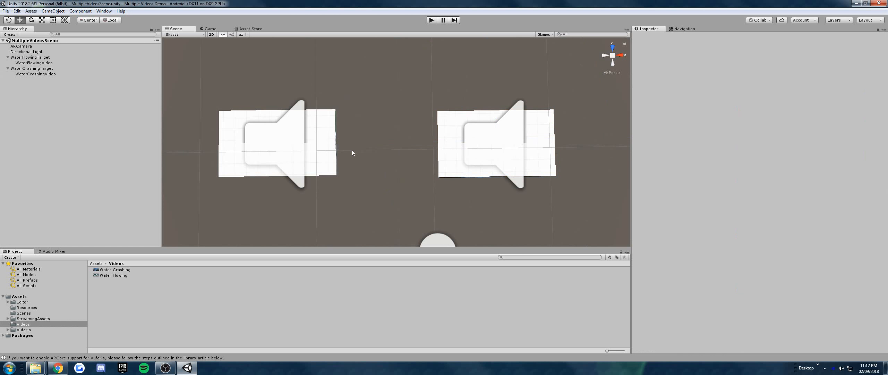
left_click_drag(353, 150, 335, 141, "alt")
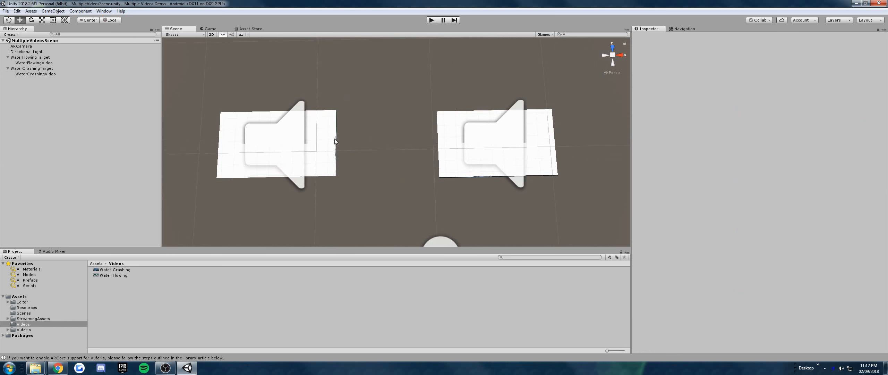
Step: Open the DefaultTrackableEventHandler script attached to WaterFlowingTarget in Visual Studio
left_click(35, 46)
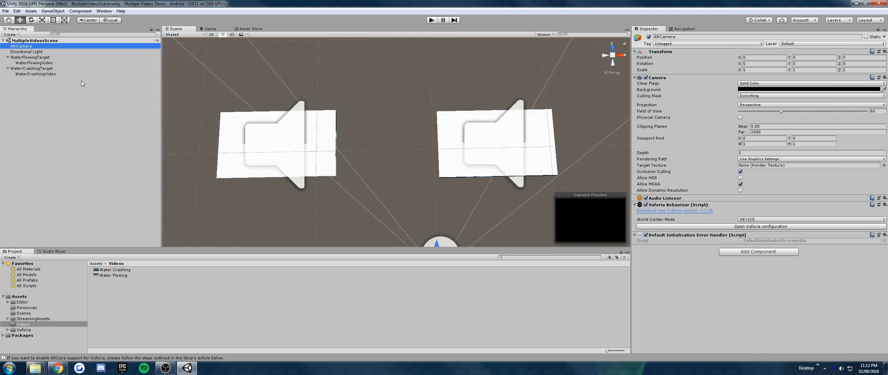
left_click(56, 57)
left_click(771, 132)
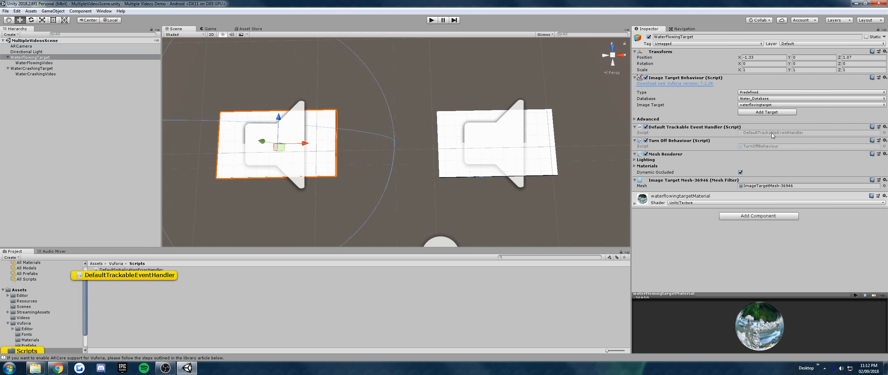
double_click(771, 133)
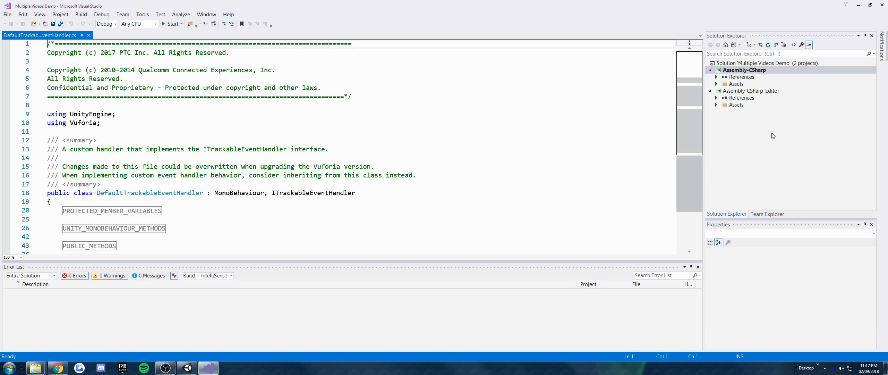
Step: Declare a protected GameObject named cameraObject below mTrackableBehaviour in the PROTECTED_MEMBER_VARIABLES region and save the script
scroll(141, 124, "down", 3)
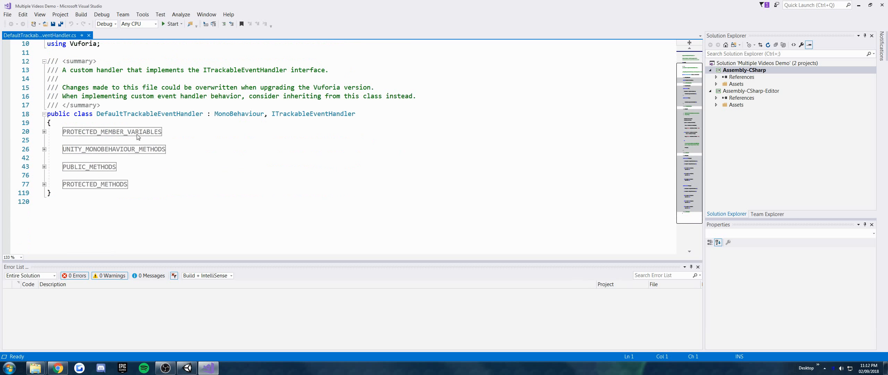
left_click(44, 131)
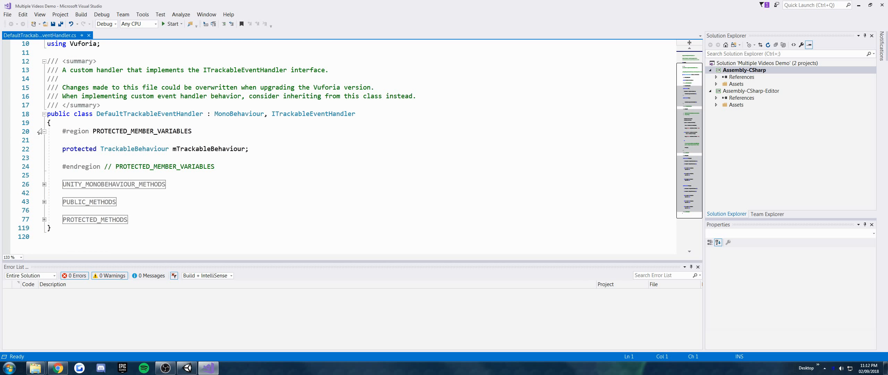
left_click(288, 148)
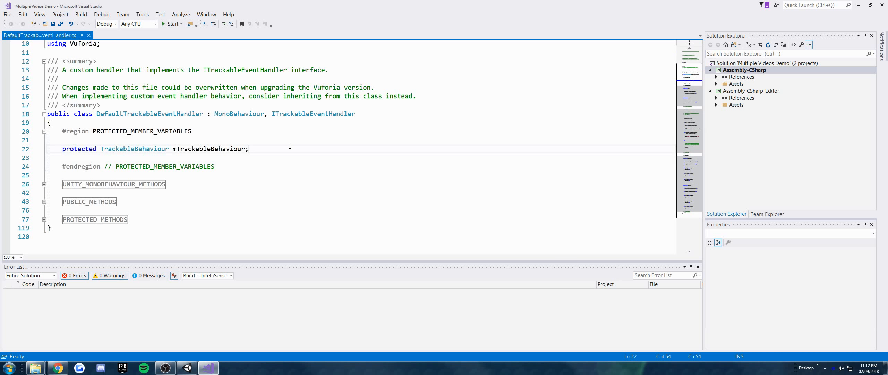
key("Return")
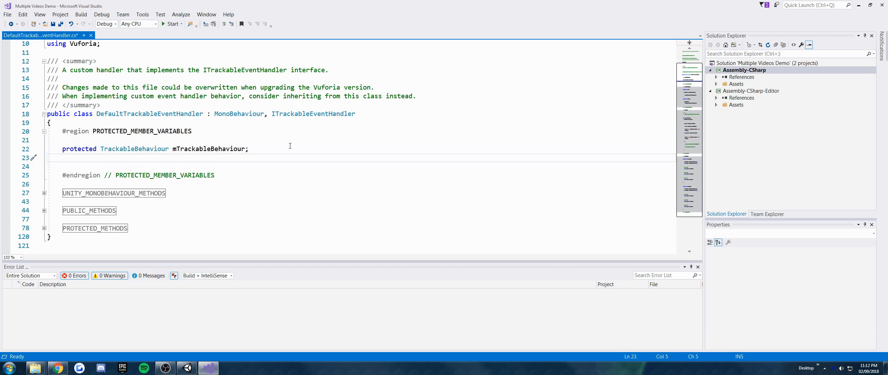
type("protected Ga")
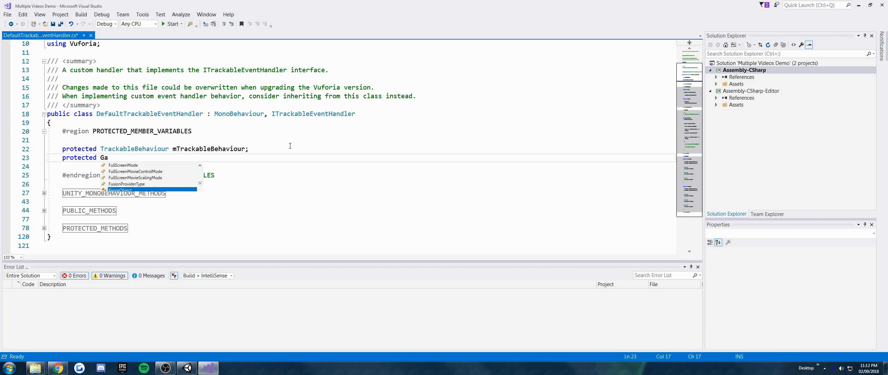
type("meObject camer")
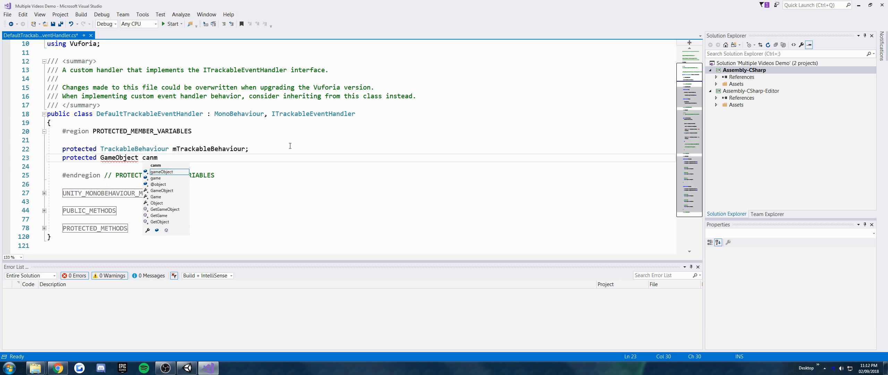
type("aObject;")
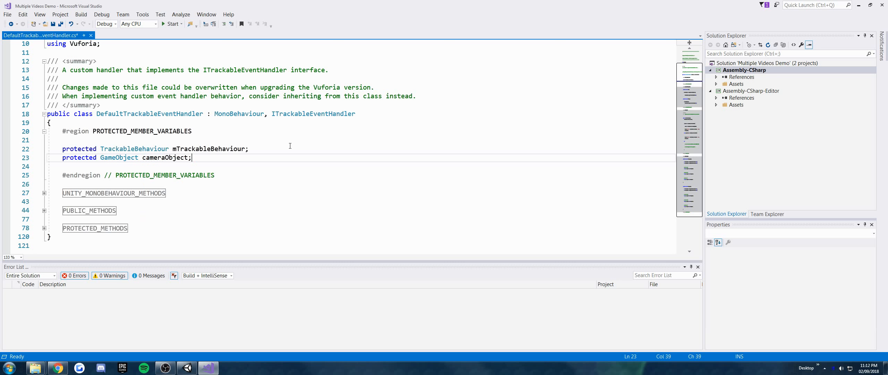
key("ctrl+s")
Step: Expand the PROTECTED_METHODS region and add an empty line for new code at the end of the OnTrackingFound method
left_click(44, 227)
left_click(214, 227)
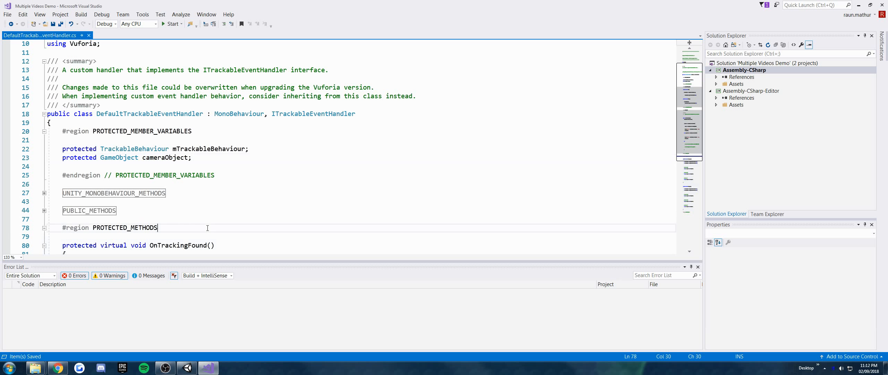
scroll(213, 230, "down", 3)
left_click(175, 166)
scroll(175, 167, "down", 4)
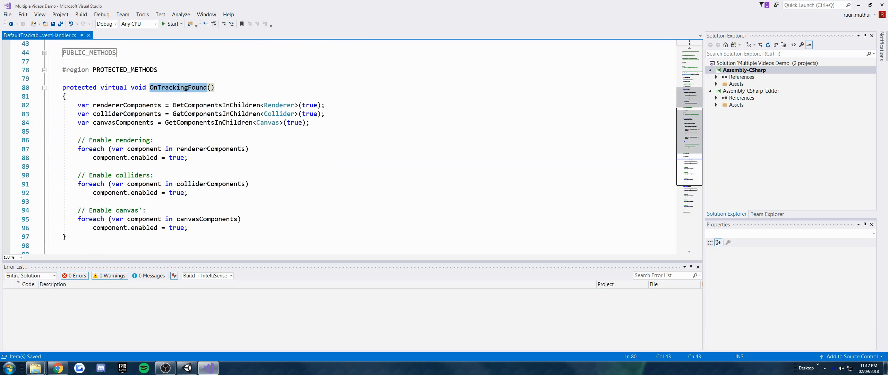
left_click(237, 201)
key("Return")
key("Return")
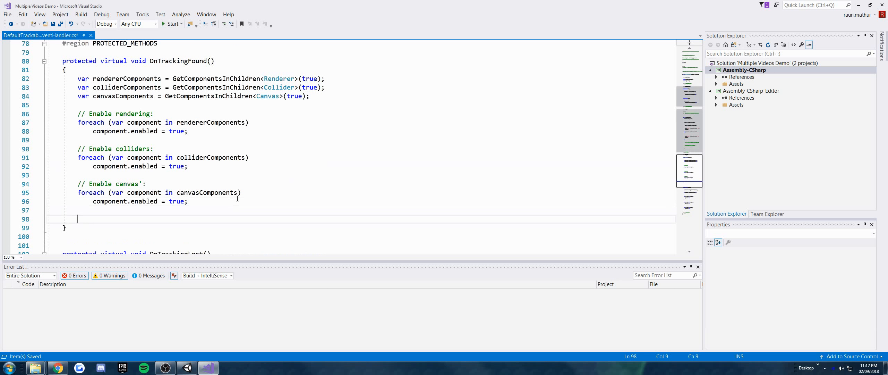
Step: Switch to Unity, add a new script named VideoController to ARCamera, and open it in Visual Studio with all projects reloaded
left_click(187, 367)
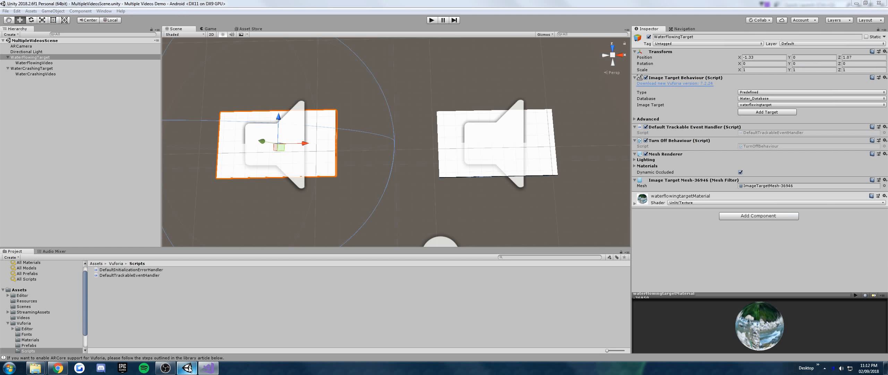
left_click(50, 59)
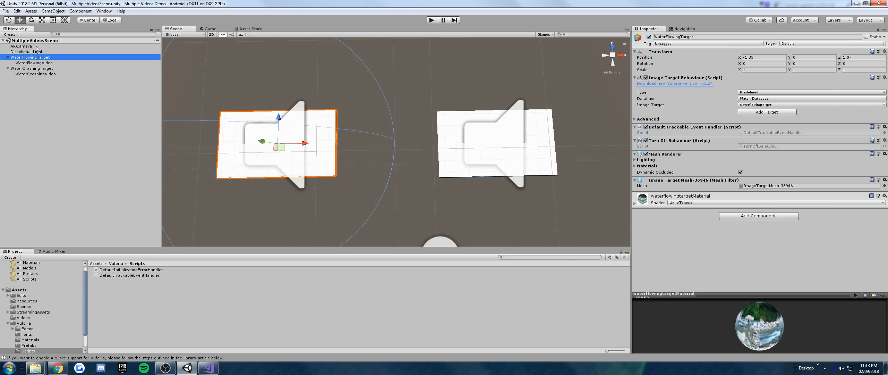
left_click(37, 47)
left_click(740, 251)
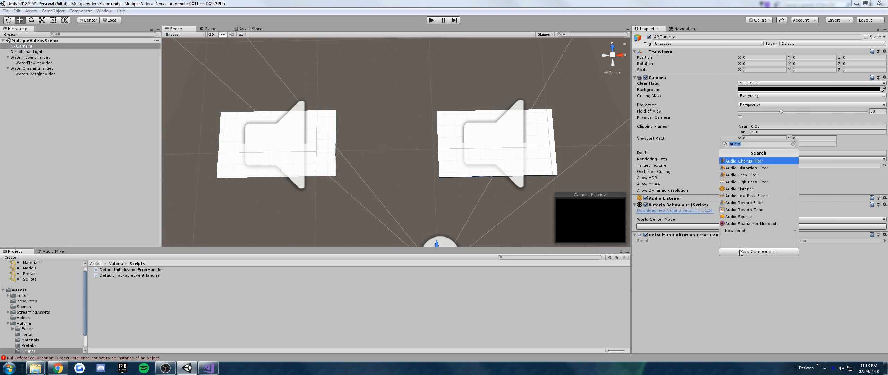
type("Vi")
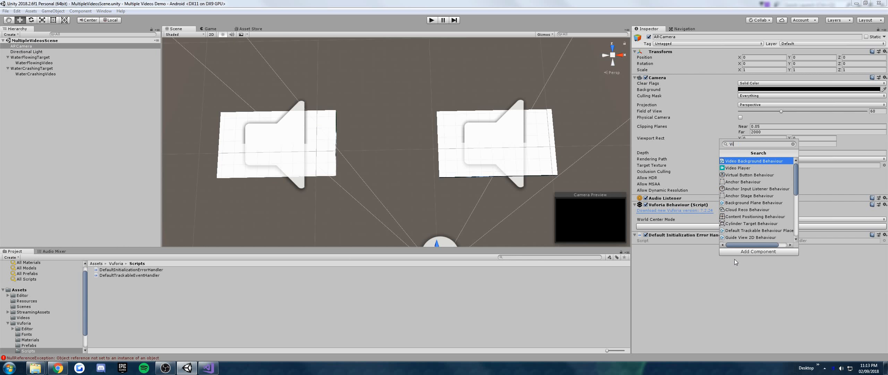
type("deoController")
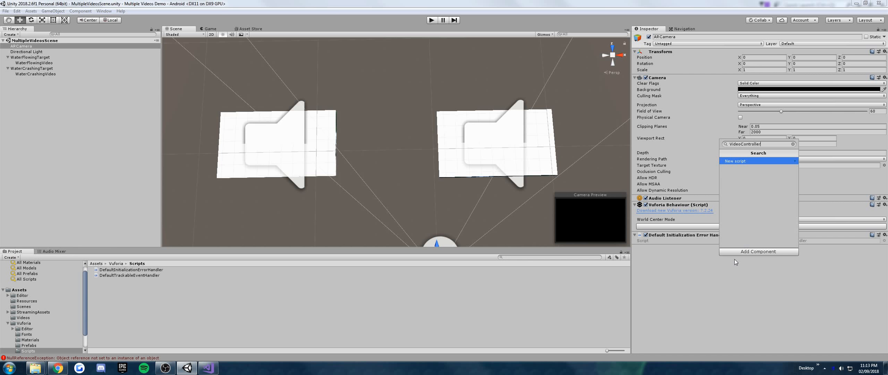
key("Return")
left_click(743, 241)
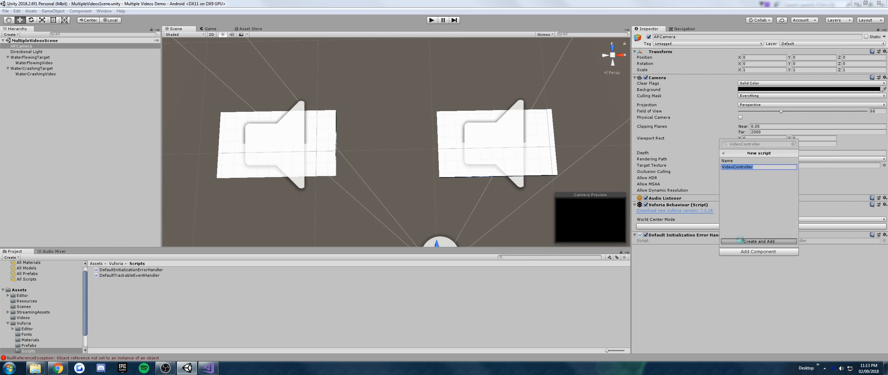
double_click(746, 253)
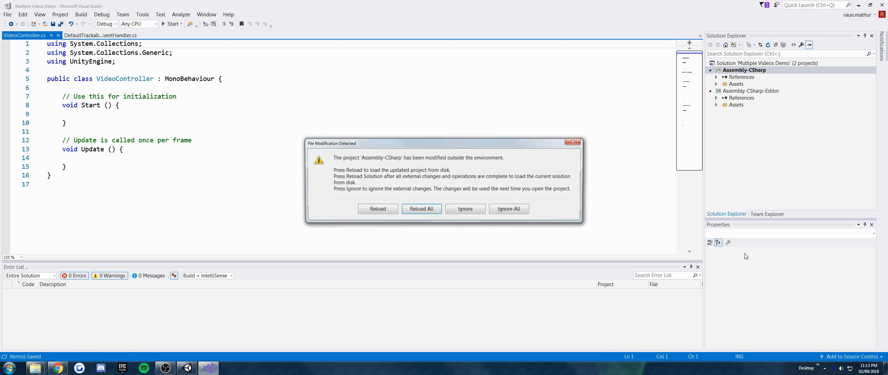
left_click(416, 209)
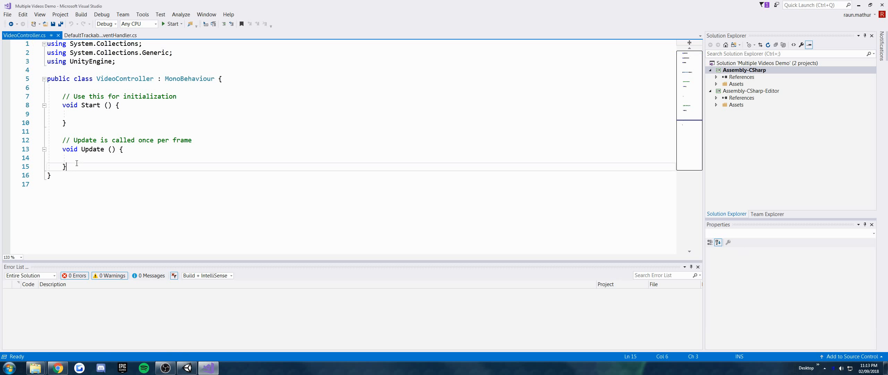
Step: Replace VideoController's Start and Update methods with a public VideoPlayer variable named vid
left_click_drag(67, 166, 66, 96)
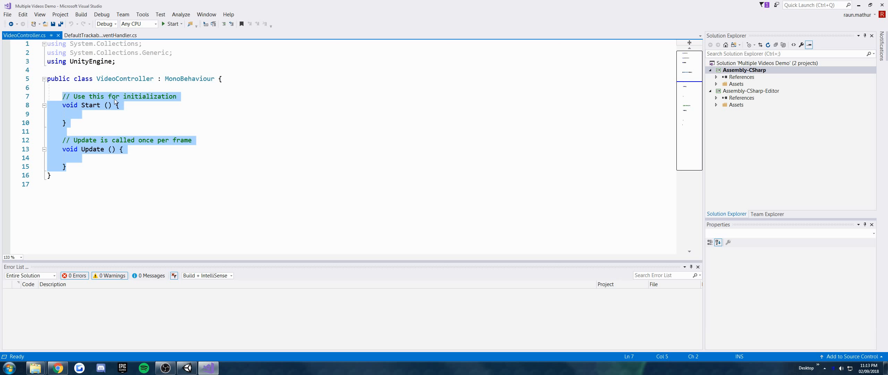
key("BackSpace")
type("p")
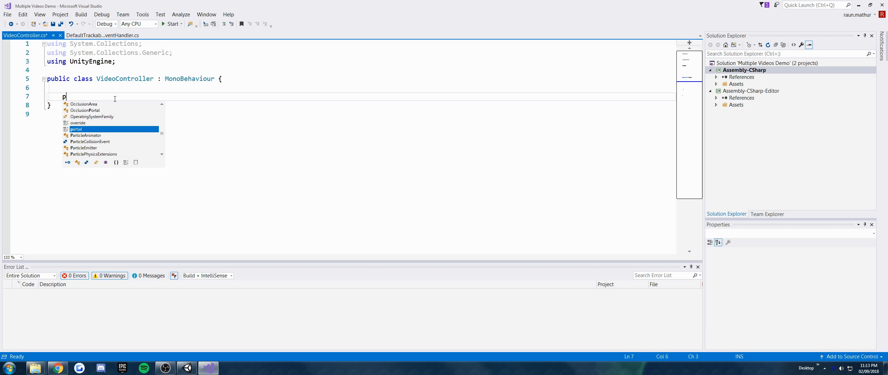
type("ublic VideoPl")
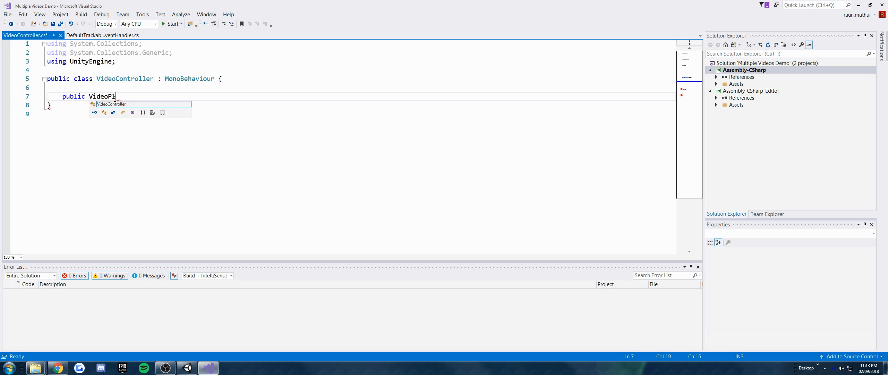
type("ayer ")
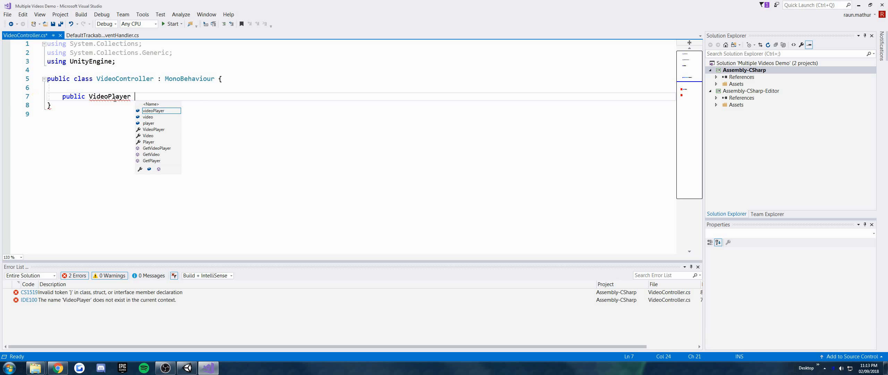
type("vid;")
key("Return")
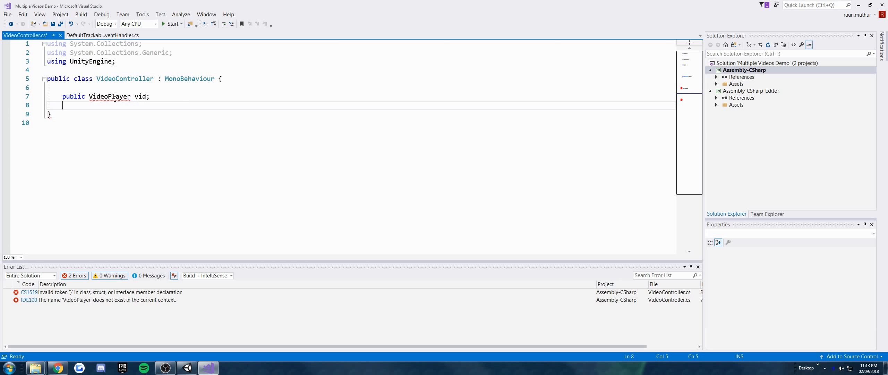
Step: Write a public void Play() method below the vid variable that calls vid.Play()
key("Return")
type("public ")
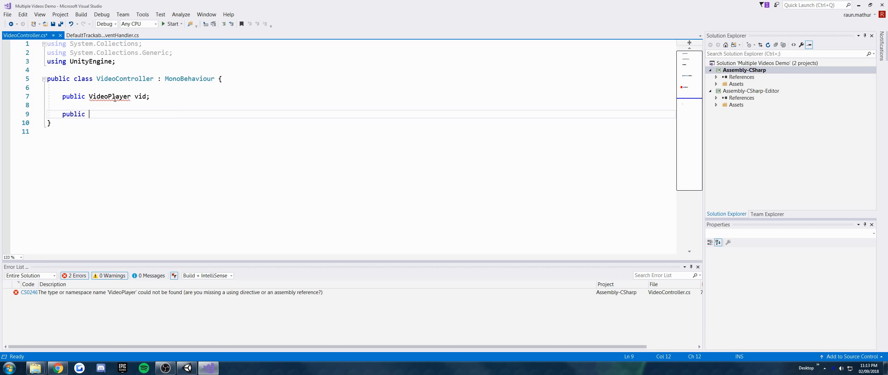
type("void Play")
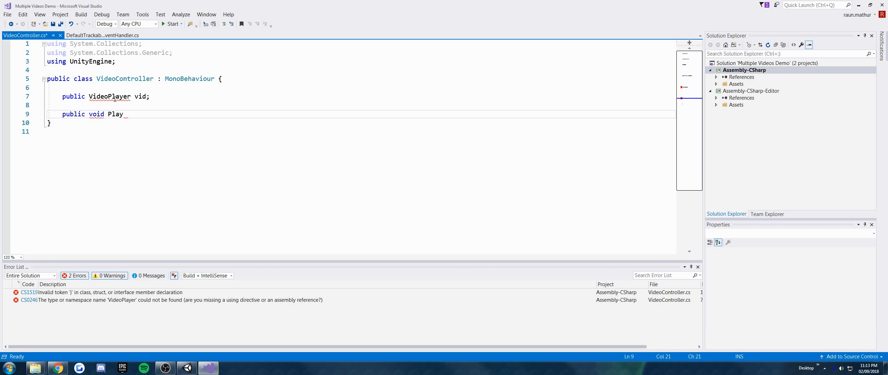
type("(){")
key("Return")
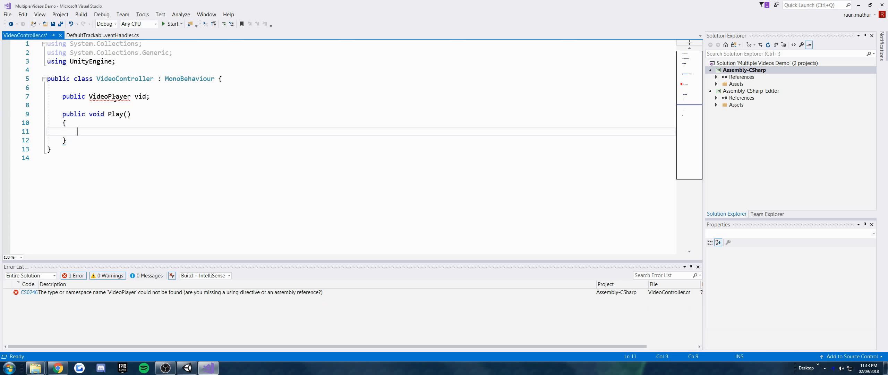
type("vid.Play()")
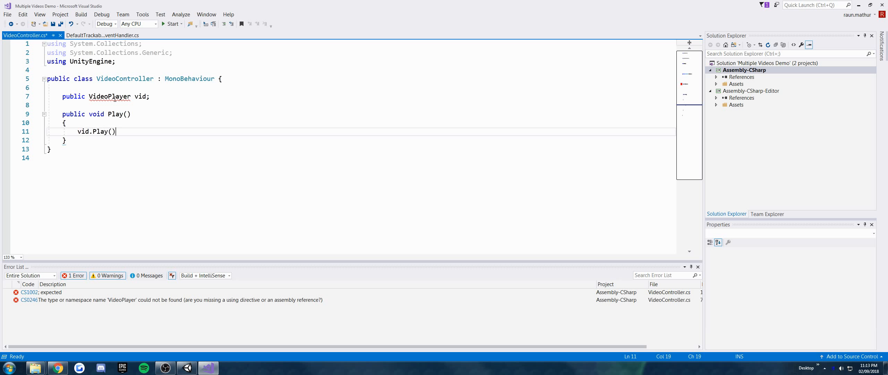
type(";")
Step: Copy the Play() method and paste the duplicate below it inside the VideoController class
key("Down")
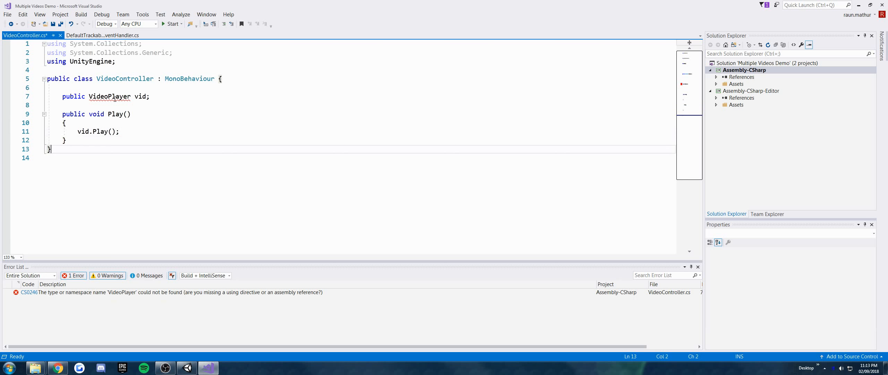
key("shift+Up")
key("shift+Up")
key("shift+Up")
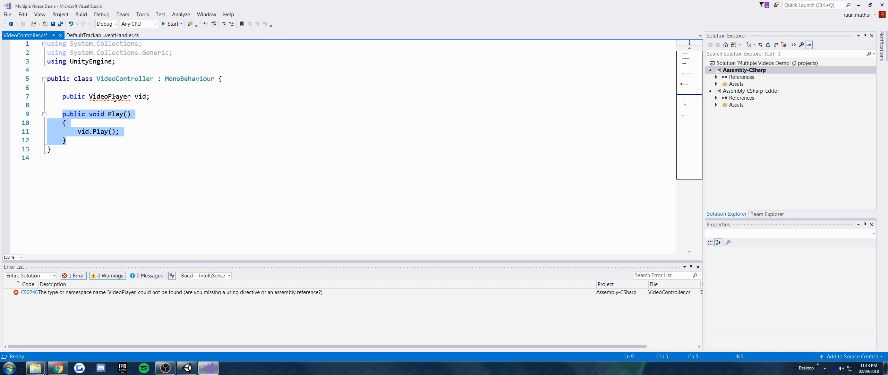
key("Down")
key("Down")
key("Down")
key("Down")
key("Home")
key("Return")
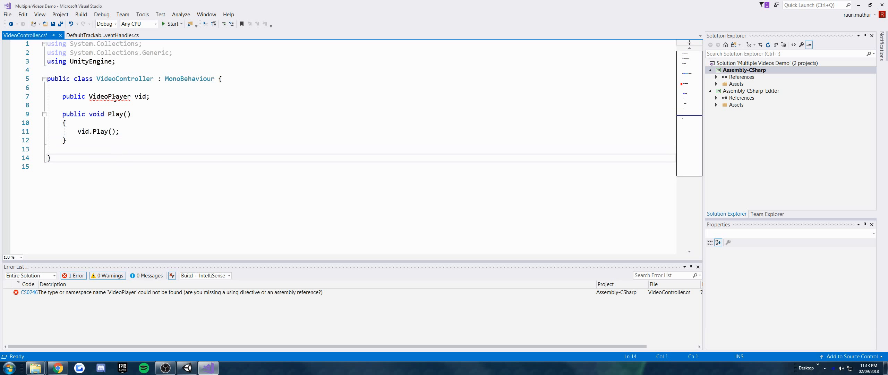
key("Return")
key("Return")
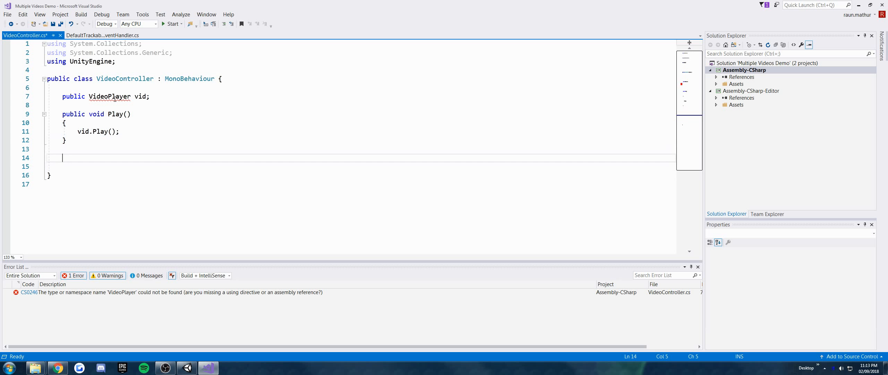
type("public void Play()     {         vid.Play();     }")
Step: Rename the duplicated method to Stop and make it call vid.Stop()
double_click(118, 157)
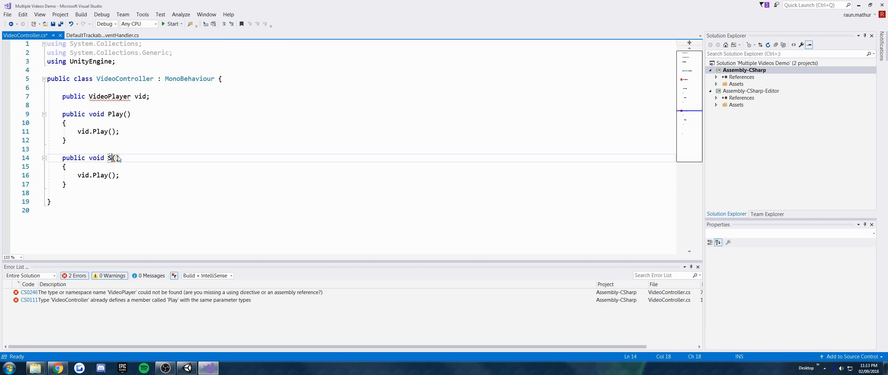
type("Stop")
key("Down")
key("Down")
key("ctrl+Left")
key("ctrl+Left")
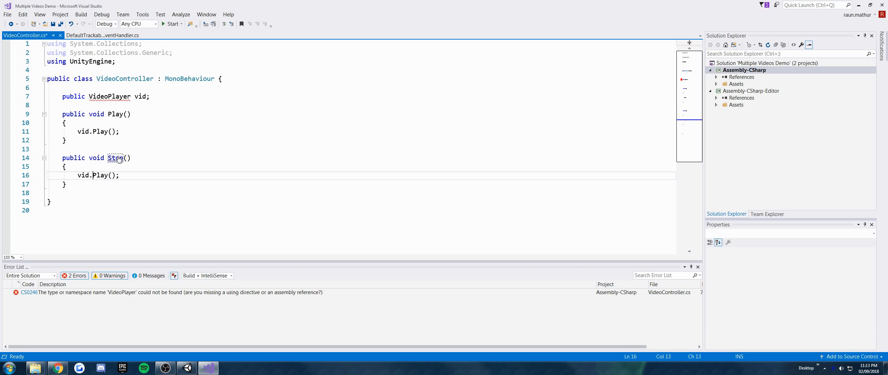
key("ctrl+shift+Right")
type("Stop")
Step: Import the UnityEngine.Video namespace for VideoPlayer, save, and remove the System.Collections and System.Collections.Generic using lines
left_click(124, 96)
key("ctrl+period")
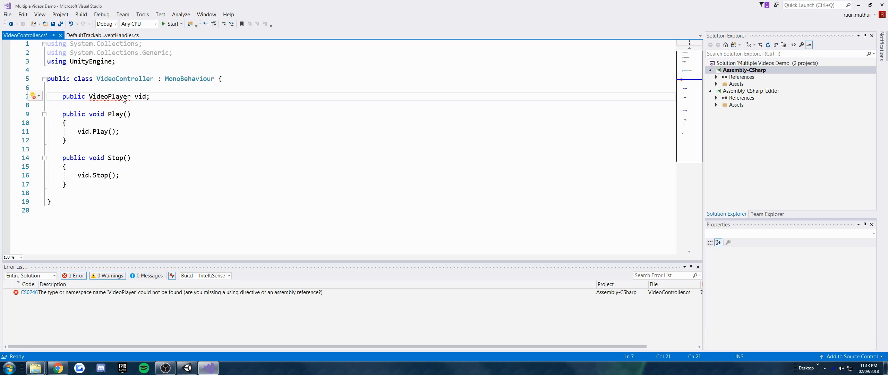
key("Return")
key("ctrl+s")
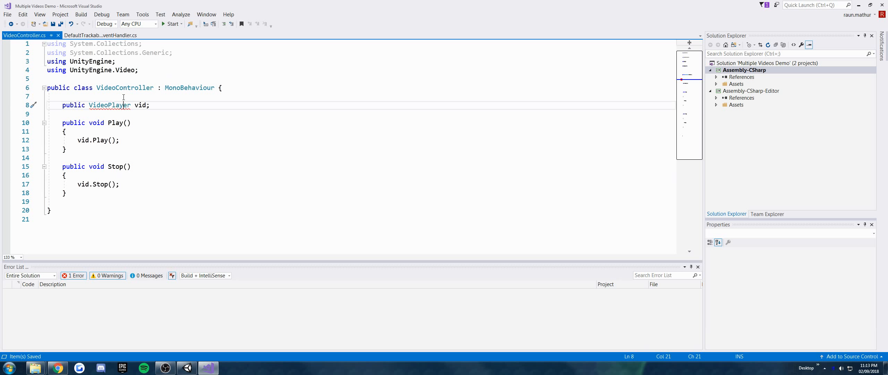
left_click(133, 43)
key("ctrl+x")
key("ctrl+x")
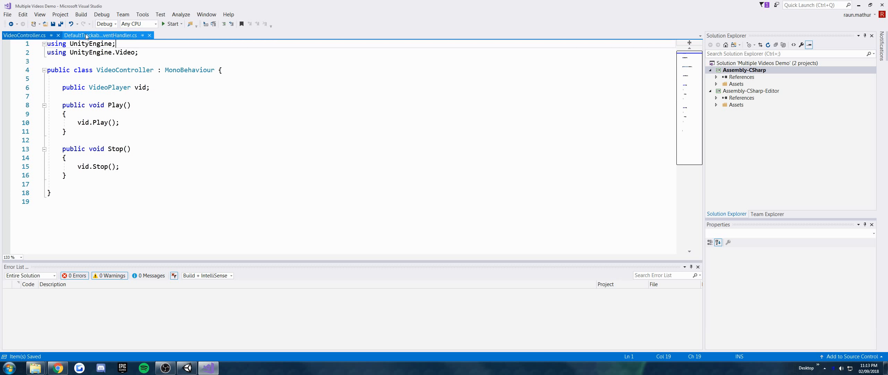
Step: In DefaultTrackableEventHandler, begin a statement at the end of OnTrackingFound with cameraObject.GetComponent<VideoController>().vid
left_click(86, 36)
scroll(185, 198, "down", 2)
left_click(185, 197)
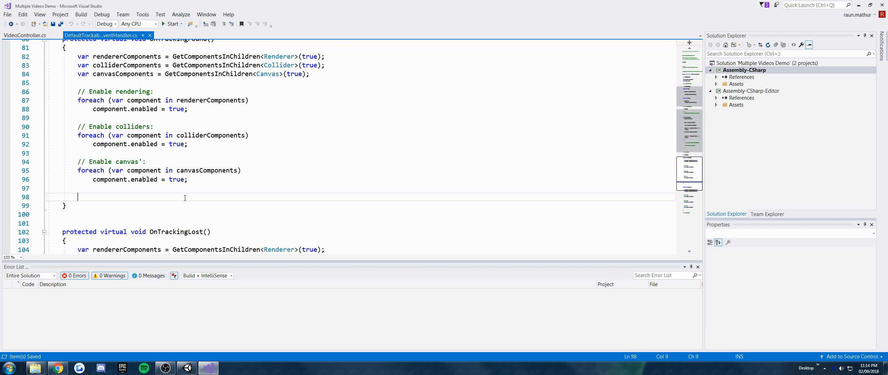
type("camerO")
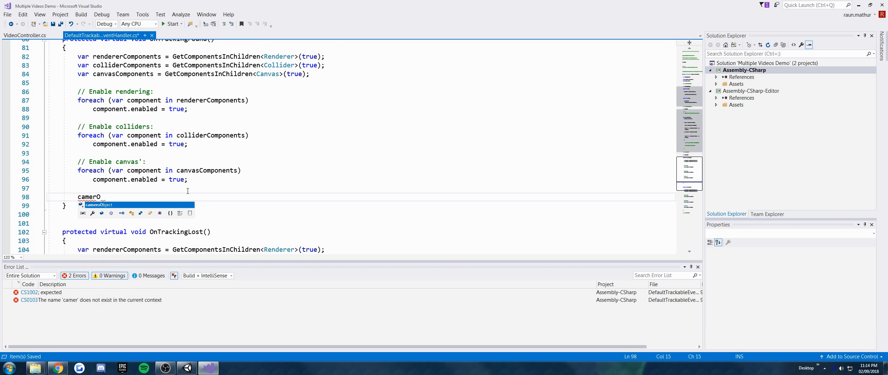
key("Tab")
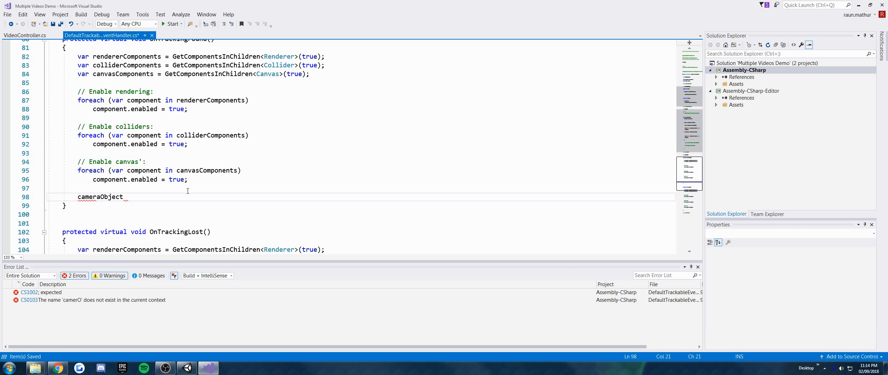
type(".get")
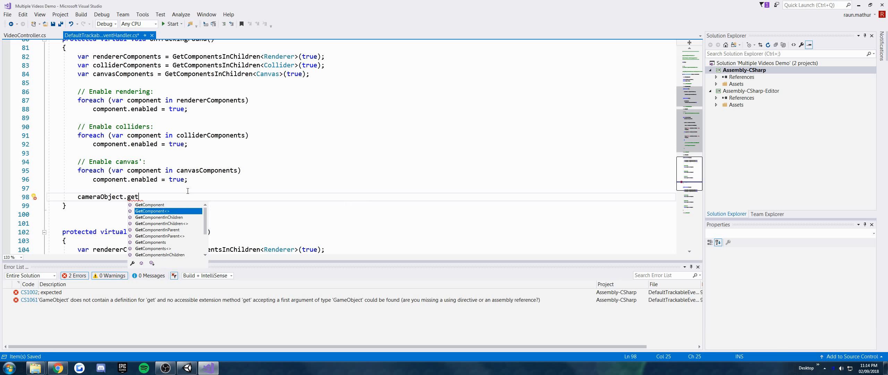
key("Tab")
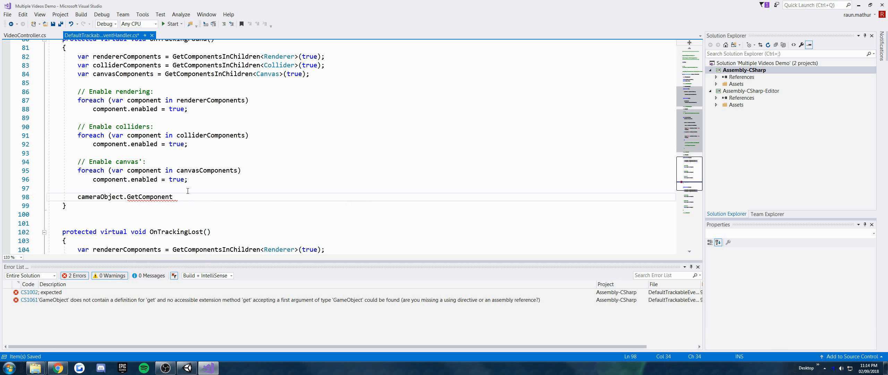
type("<>")
key("Left")
type("Video")
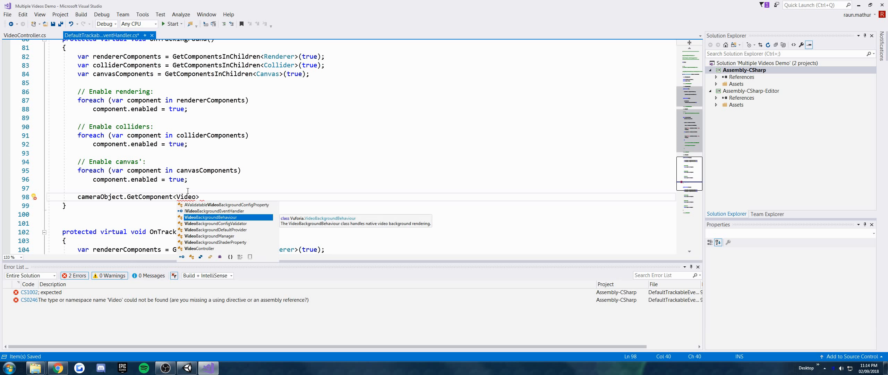
type("Controller")
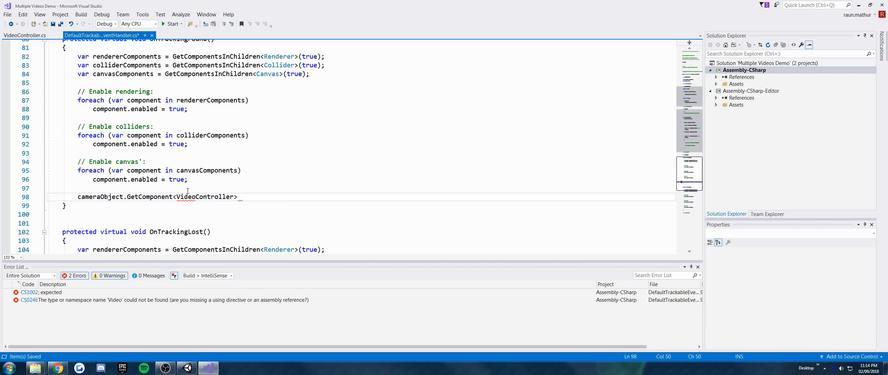
key("Right")
type("().vid")
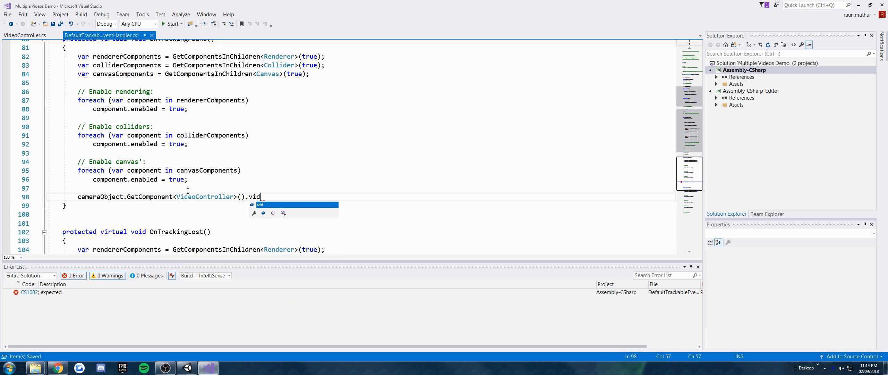
Step: Complete the vid statement by assigning it mTrackableBehaviour.GetComponentInChildren<VideoPlayer>();
key("Escape")
type("= ")
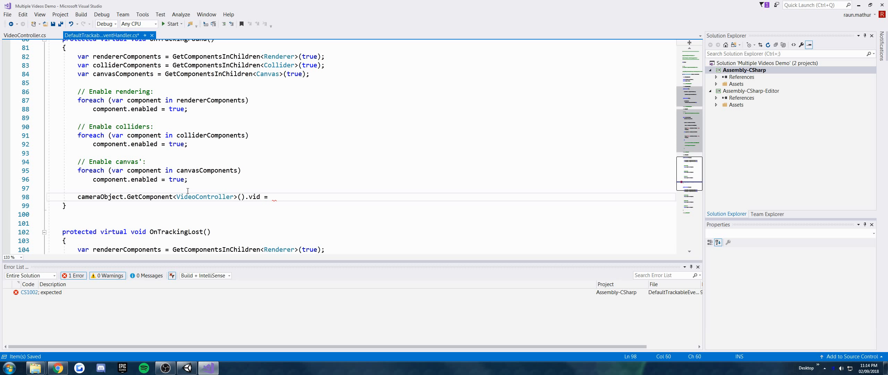
type("mTrackableBehaviour")
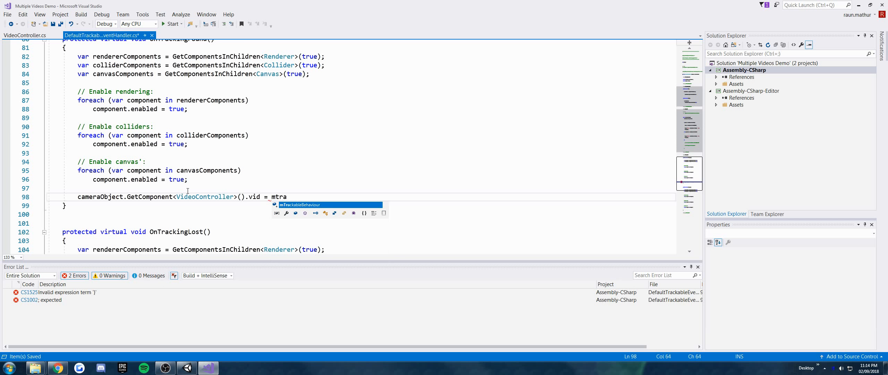
type(".GetCom")
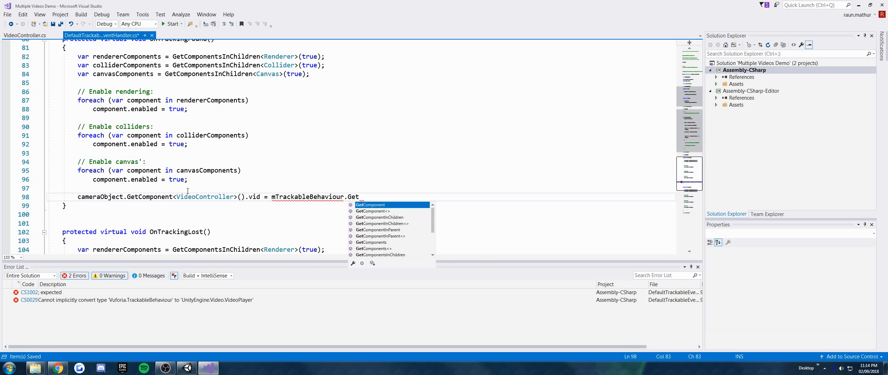
key("Down")
key("Down")
key("Tab")
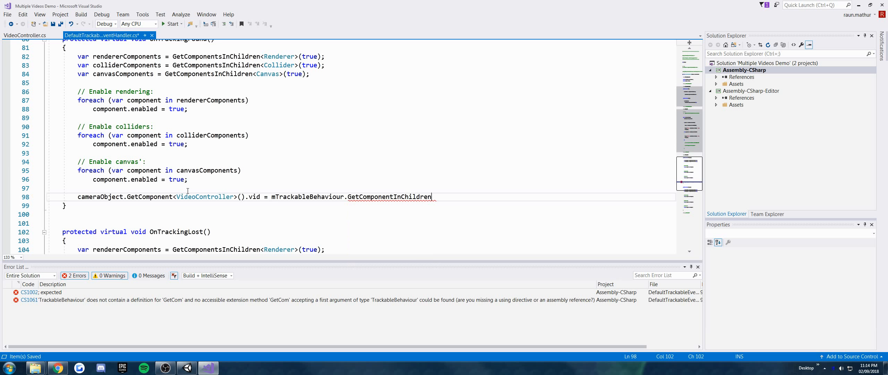
type("<Vide")
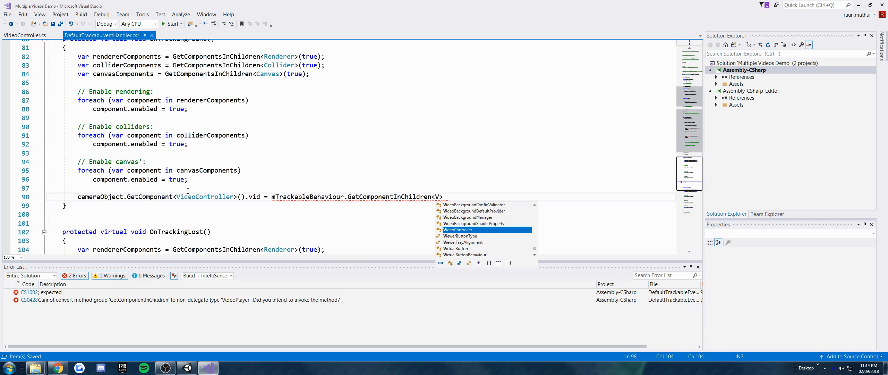
type("oPlayer>")
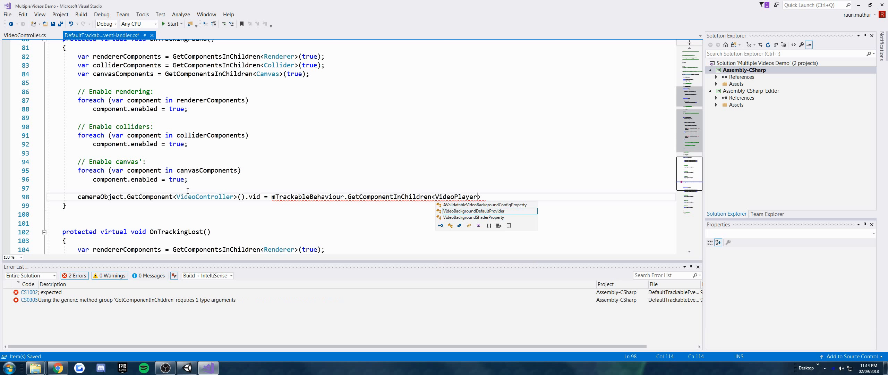
type("();")
Step: Add the line cameraObject.GetComponent<VideoController>().Play(); below the vid assignment and save the script
key("Return")
type("ca")
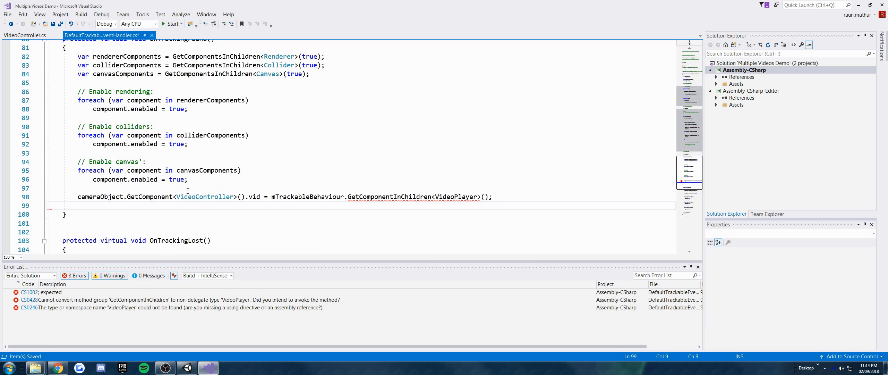
type("meraObj")
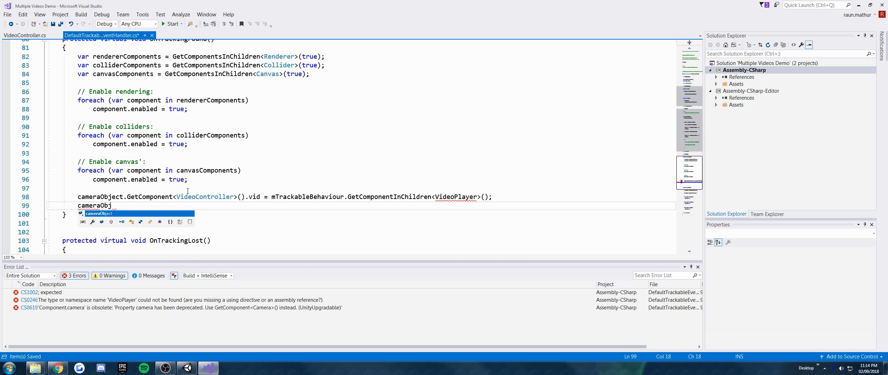
type("ect.Get")
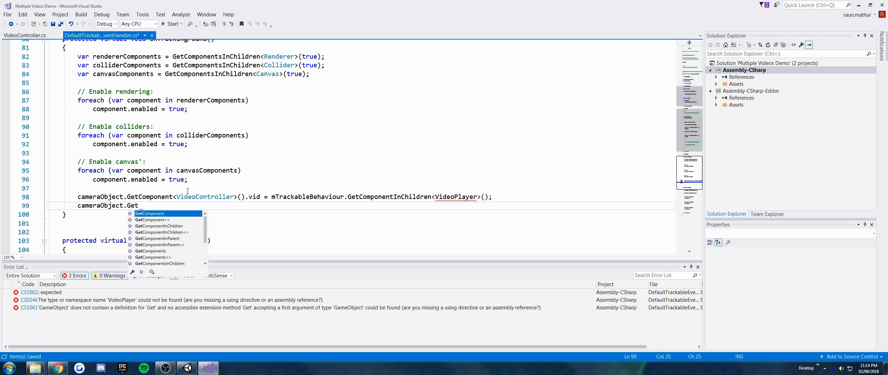
type("Component<")
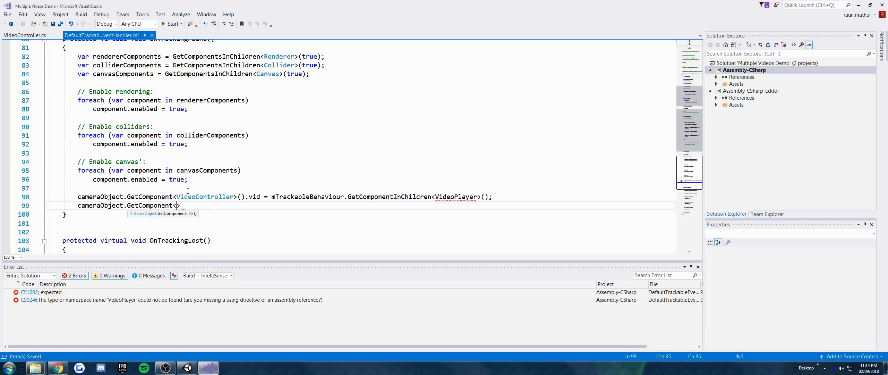
type("Video")
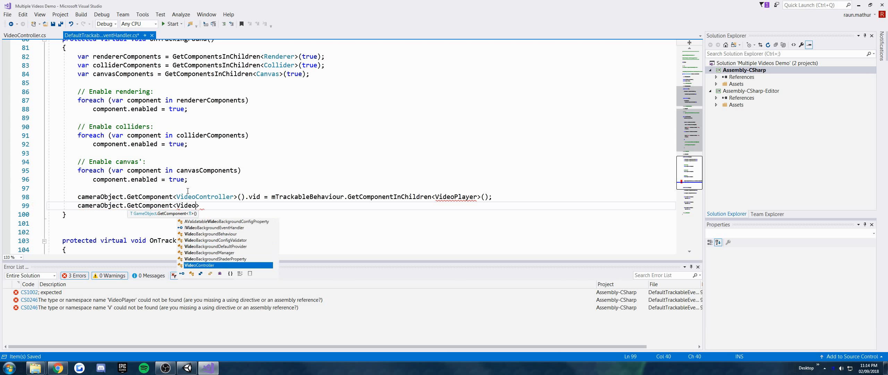
type("Controller>().")
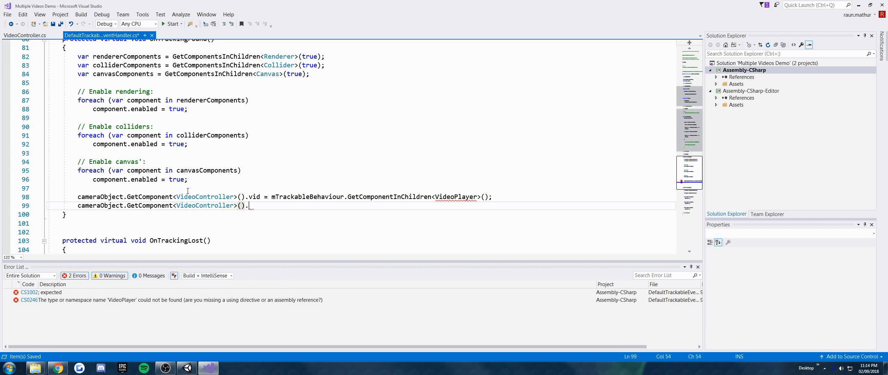
type("Play();")
key("ctrl+s")
Step: Import the missing namespace for VideoPlayer in DefaultTrackableEventHandler and save the file
left_click(447, 197)
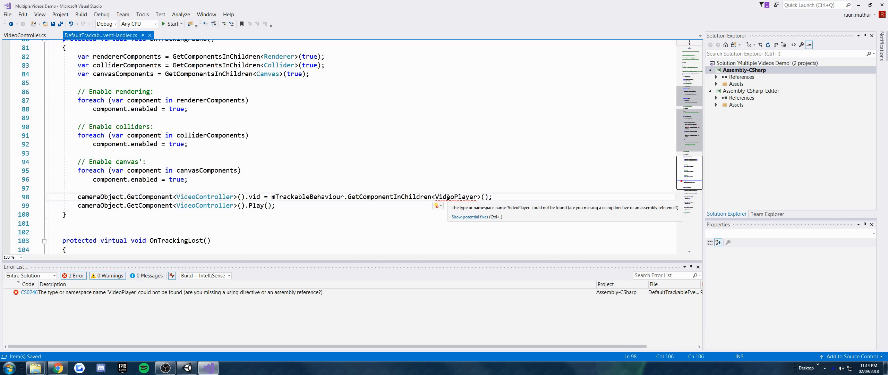
key("ctrl+period")
key("Return")
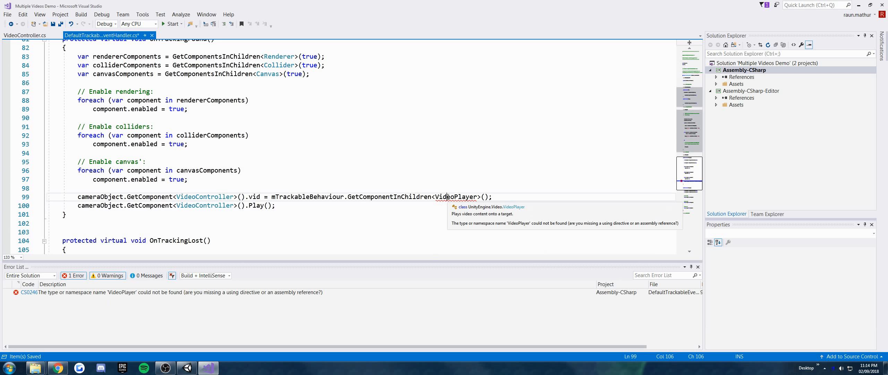
key("ctrl+s")
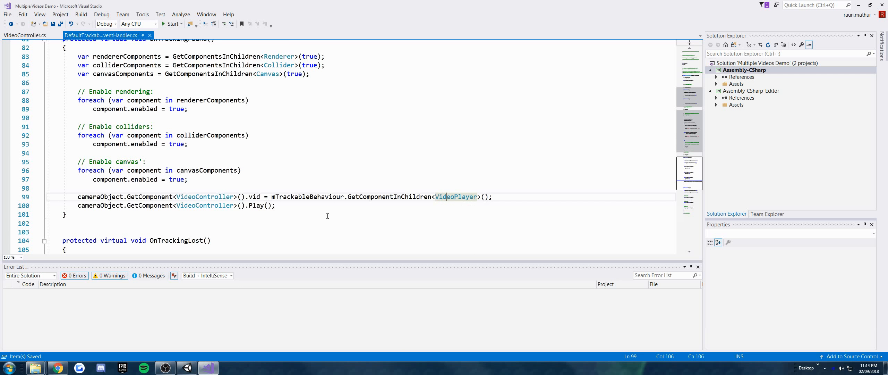
Step: Review the Play() call in OnTrackingFound and the Play() method it invokes in VideoController
left_click(331, 208)
scroll(330, 207, "down", 4)
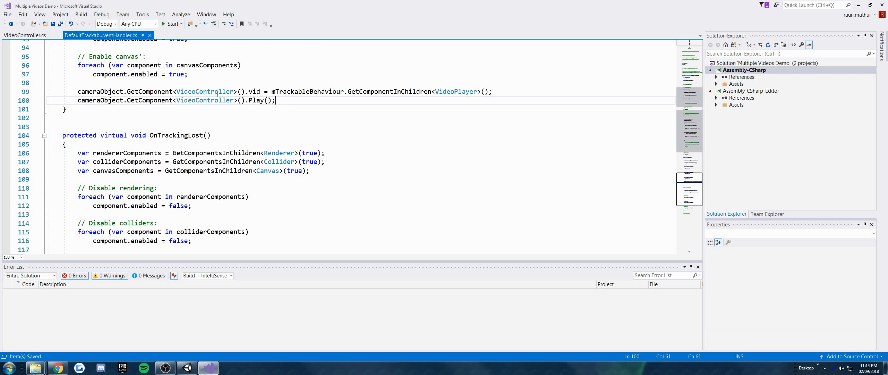
triple_click(253, 98)
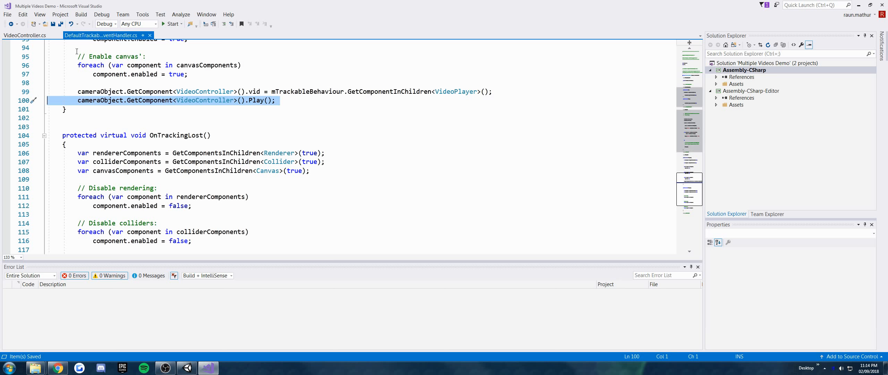
left_click(12, 37)
left_click_drag(134, 123, 72, 108)
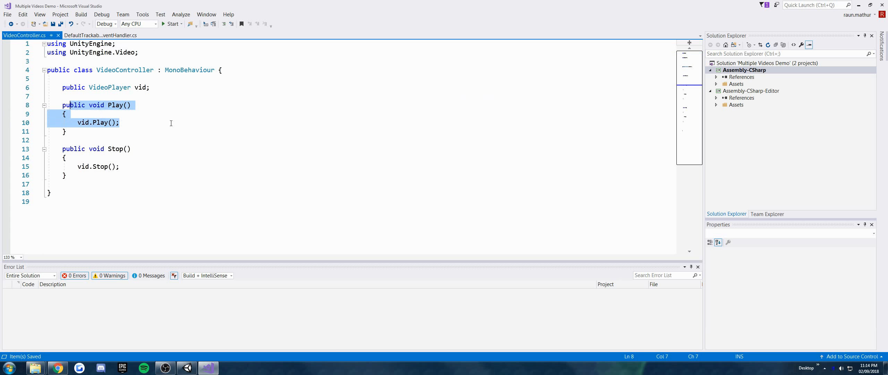
Step: Copy the cameraObject.GetComponent<VideoController>().Play(); line from OnTrackingFound to the end of OnTrackingLost, below the canvas-disabling loop
left_click(171, 123)
left_click(114, 36)
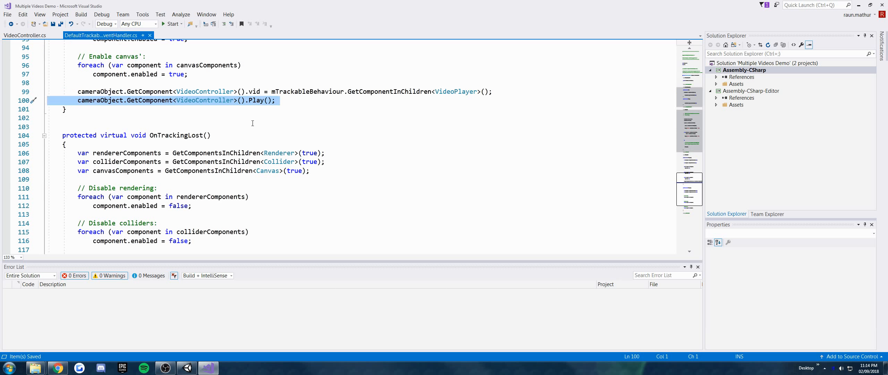
left_click(286, 99)
left_click_drag(283, 100, 77, 101)
key("ctrl+c")
triple_click(157, 136)
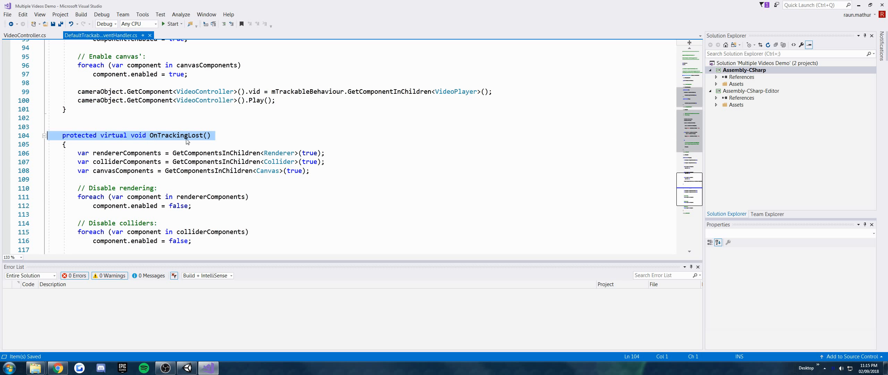
left_click(242, 135)
scroll(242, 148, "down", 3)
left_click(220, 197)
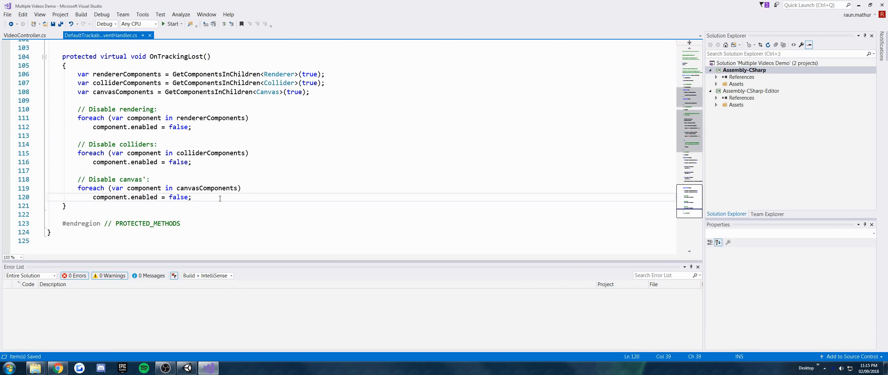
key("Return")
key("Return")
key("Return")
key("Up")
key("ctrl+v")
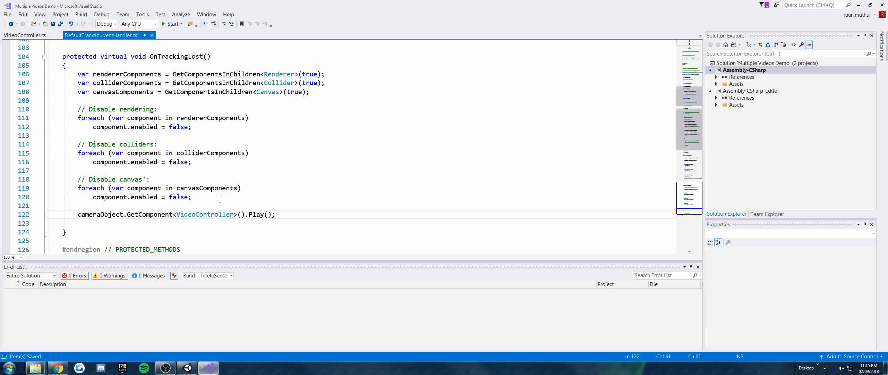
Step: Change the Play call in OnTrackingLost to Stop, remove the blank line below it and save the script
double_click(256, 214)
type("Stop")
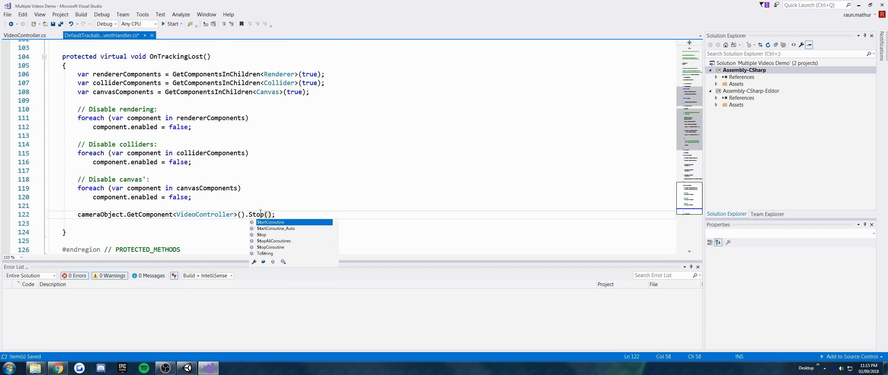
left_click(265, 208)
left_click(222, 225)
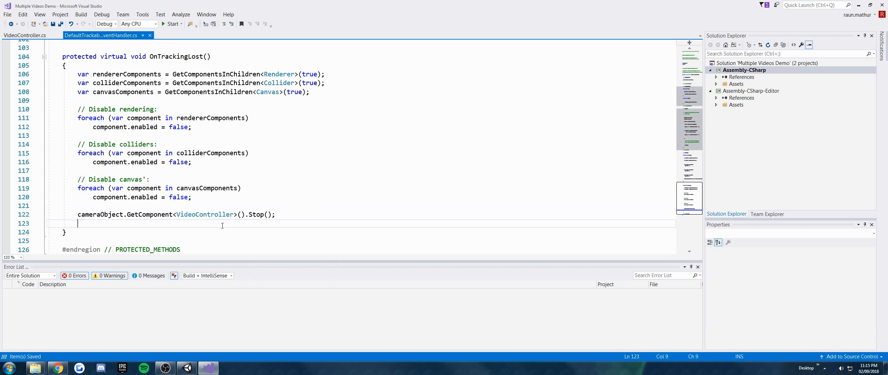
key("ctrl+x")
scroll(234, 203, "up", 5)
key("ctrl+s")
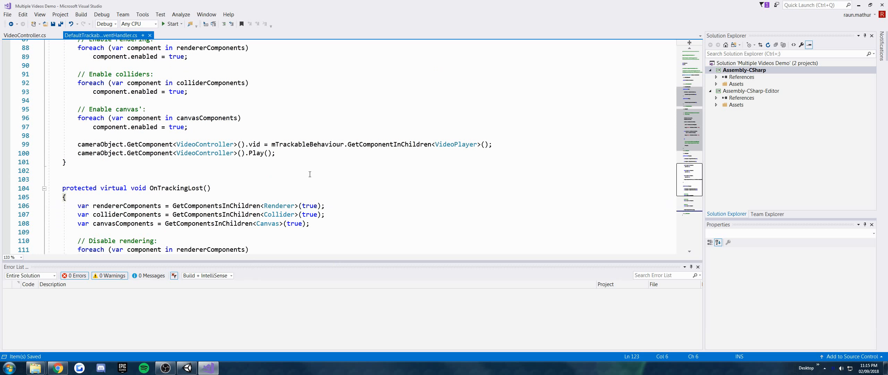
Step: Bring the VideoController script back to the front, then switch to Unity and save the scene
scroll(310, 175, "up", 4)
scroll(230, 138, "up", 6)
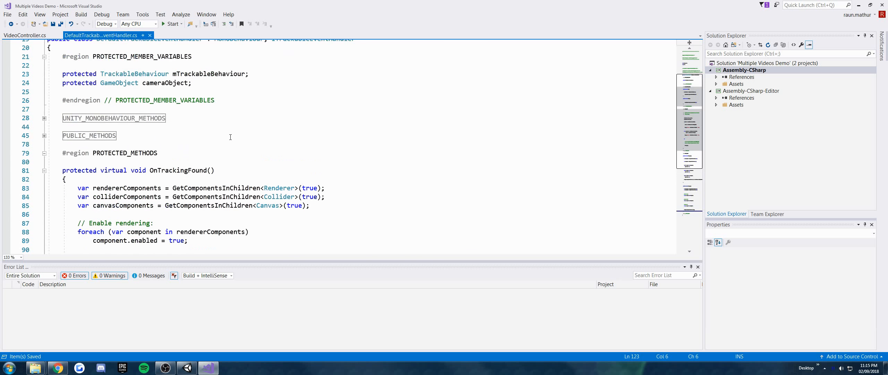
left_click(35, 36)
left_click(188, 367)
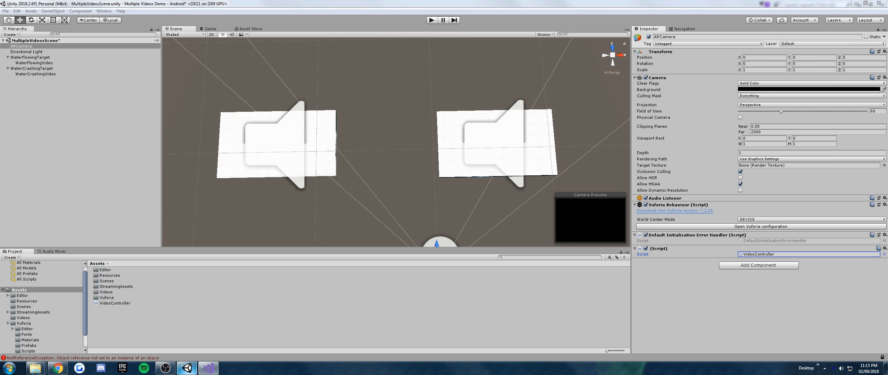
key("ctrl+s")
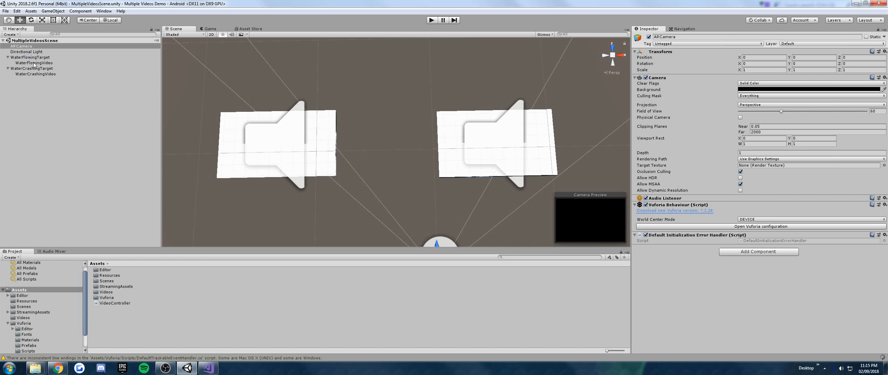
Step: Check the script components on ARCamera and WaterFlowingTarget for their exposed fields
left_click(35, 57)
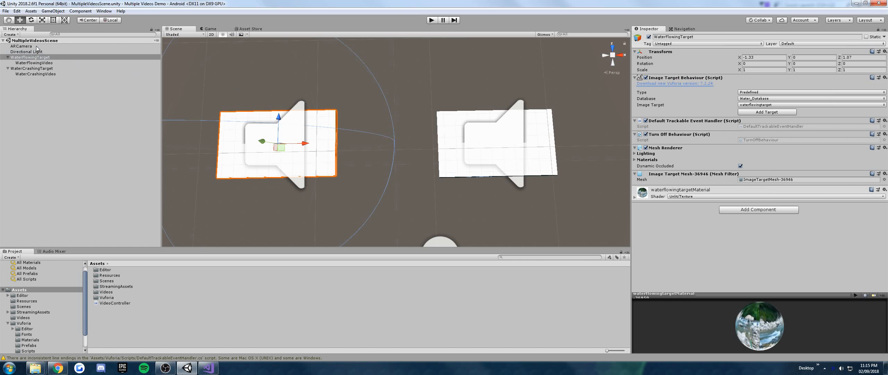
left_click(21, 46)
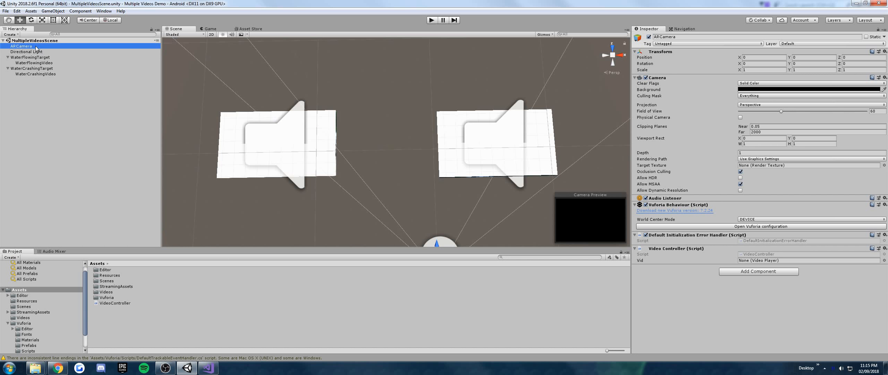
left_click(38, 63)
left_click(40, 57)
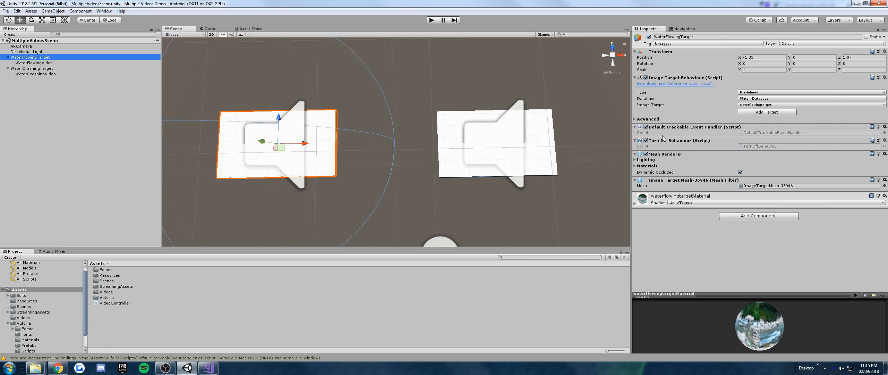
left_click(635, 129)
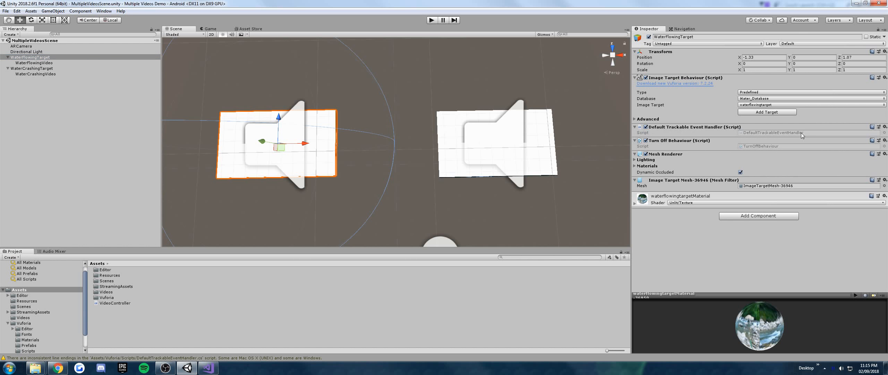
key("alt+Tab")
left_click(416, 151)
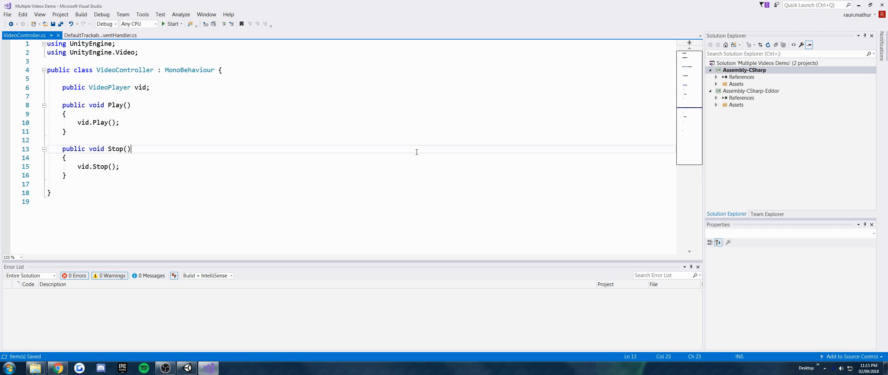
key("alt+Tab")
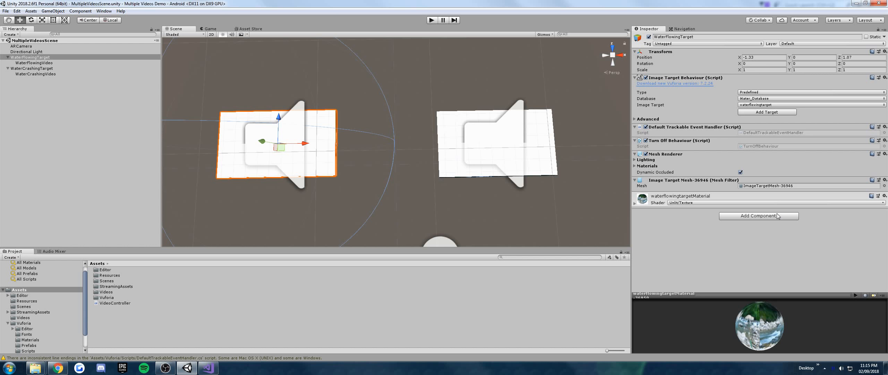
Step: In Visual Studio, move the cameraObject declaration in DefaultTrackableEventHandler out of the PROTECTED_MEMBER_VARIABLES region to just below its #endregion line
key("alt+Tab")
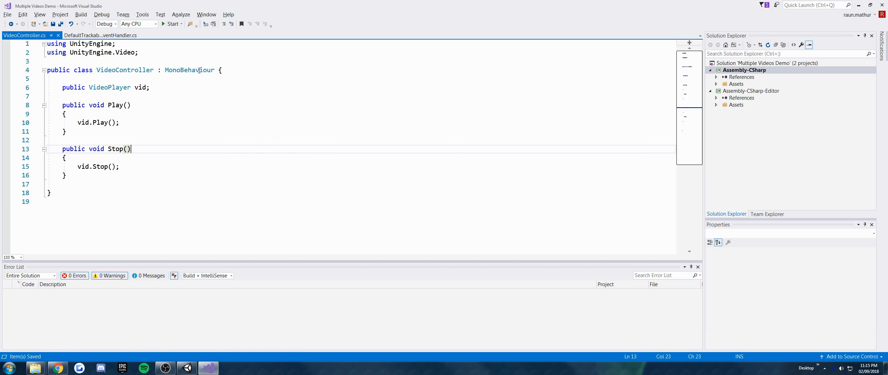
left_click(111, 36)
double_click(77, 163)
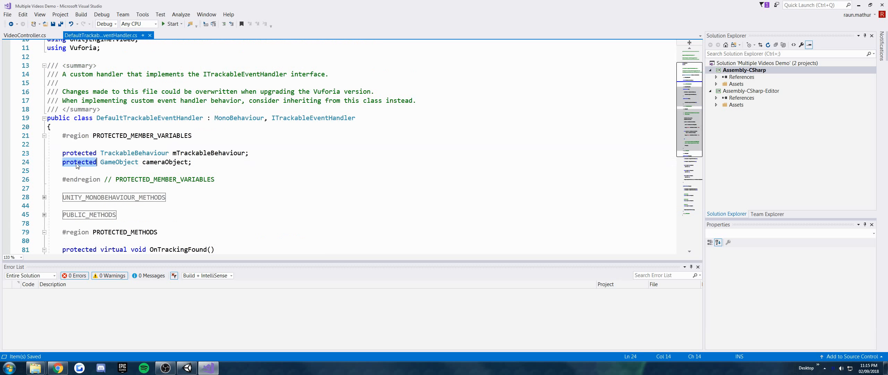
left_click(218, 164)
key("ctrl+x")
left_click(247, 169)
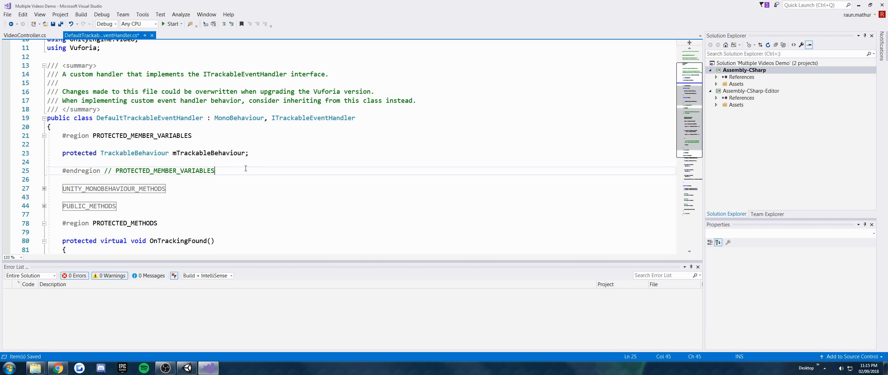
key("Return")
key("Return")
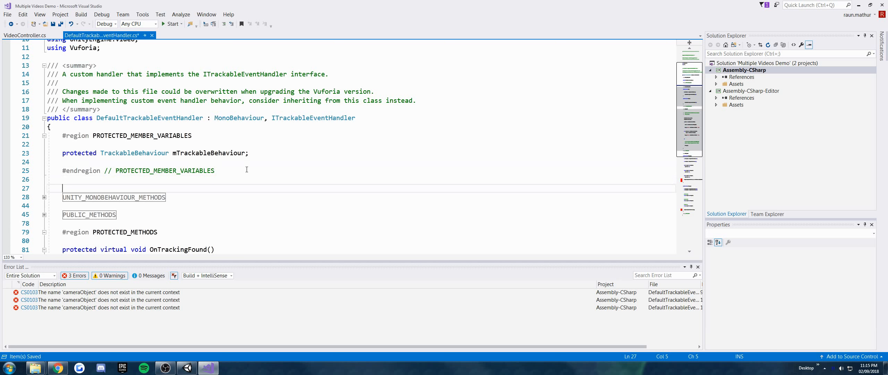
key("ctrl+v")
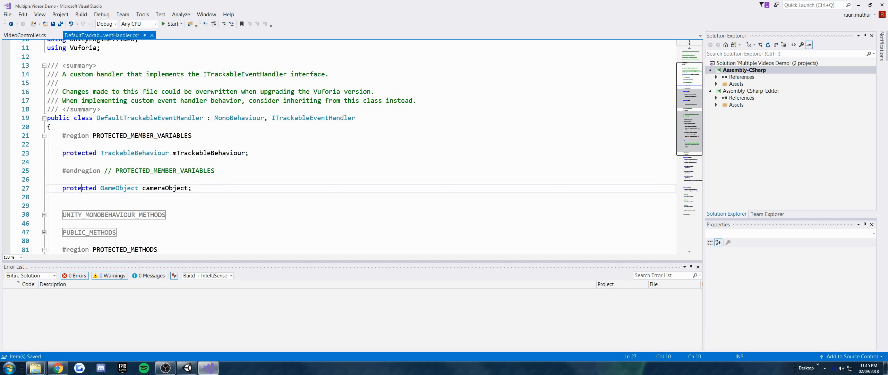
Step: Make the cameraObject GameObject declaration public, save the script and tidy the blank lines below it
double_click(79, 187)
type("pub")
key("Tab")
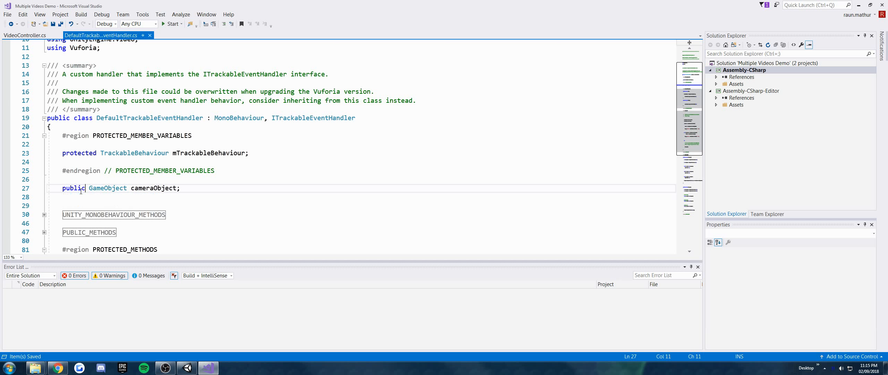
left_click(85, 195)
key("Delete")
Step: In Unity, assign ARCamera as the Camera Object of WaterFlowingTarget's Default Trackable Event Handler and save the scene
key("alt+Tab")
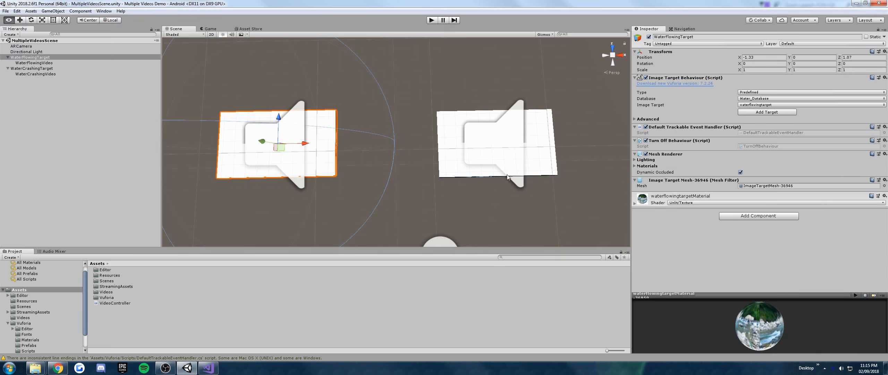
left_click(42, 69)
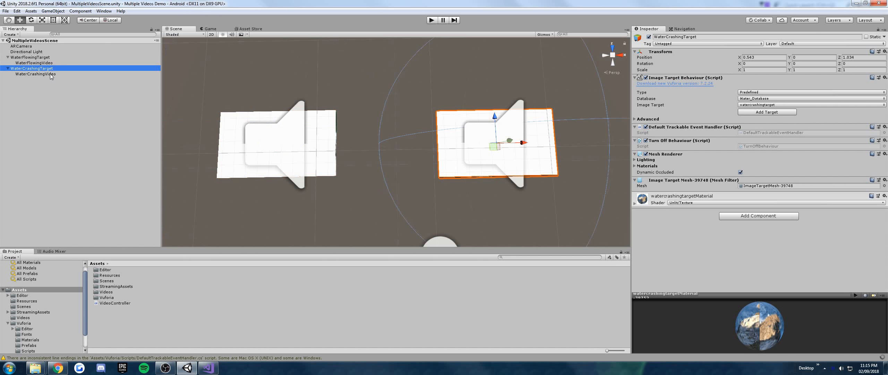
left_click(38, 73)
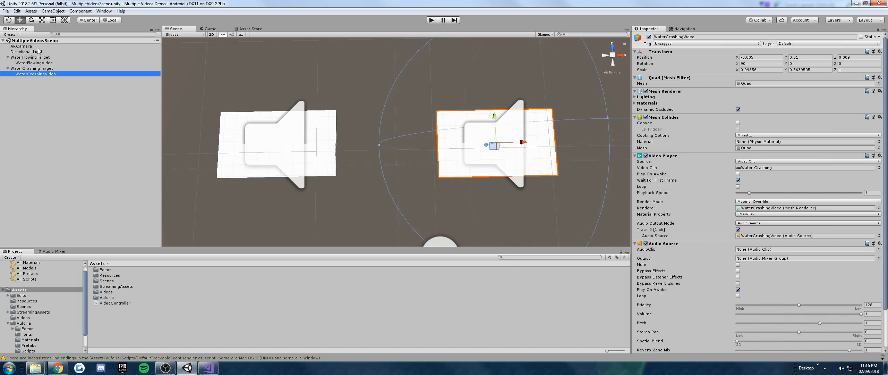
left_click(21, 46)
left_click(34, 57)
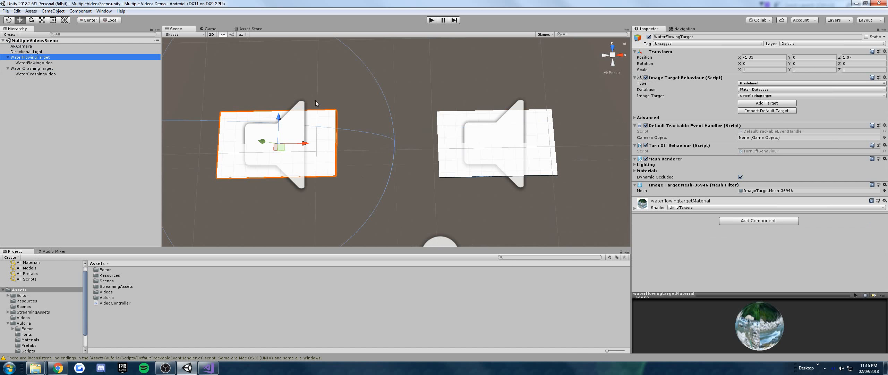
left_click_drag(21, 47, 750, 148)
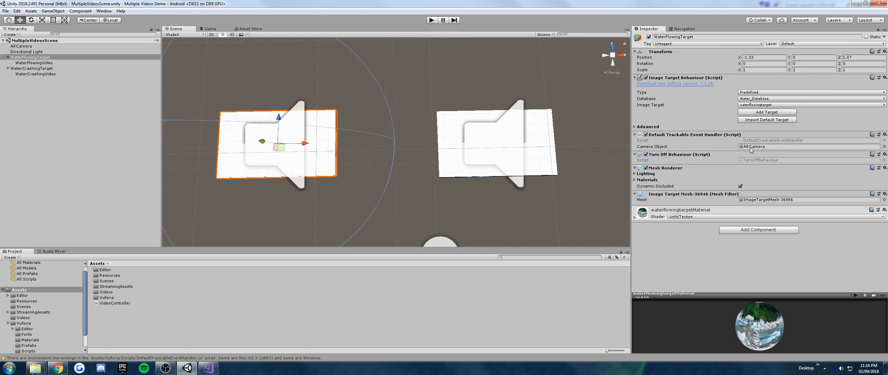
key("ctrl+s")
Step: Assign ARCamera as the Camera Object of WaterCrashingTarget's Default Trackable Event Handler and save the scene
left_click(48, 69)
left_click_drag(34, 46, 757, 142)
key("ctrl+s")
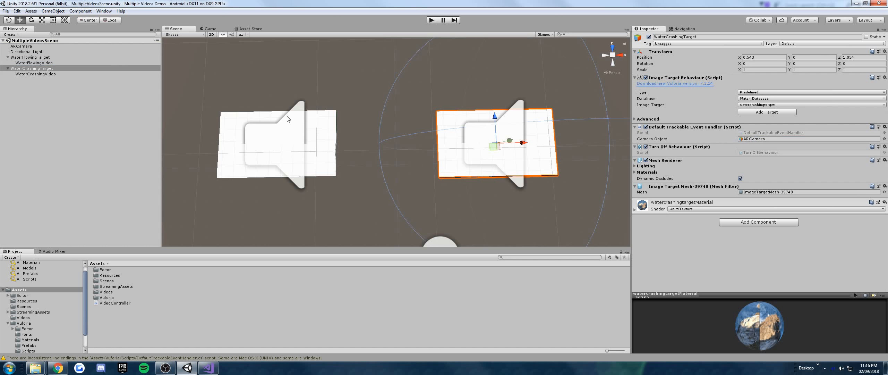
mouse_move(409, 134)
left_mouse_down("alt")
mouse_move(392, 144)
mouse_move(396, 128)
left_mouse_up("alt")
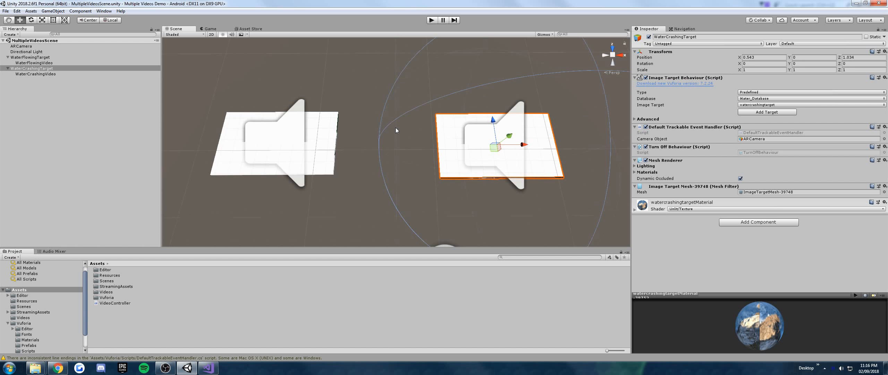
left_click(35, 58)
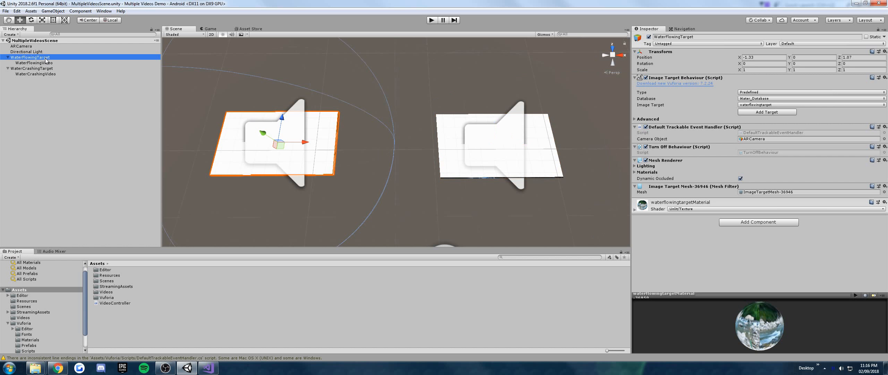
key("shift")
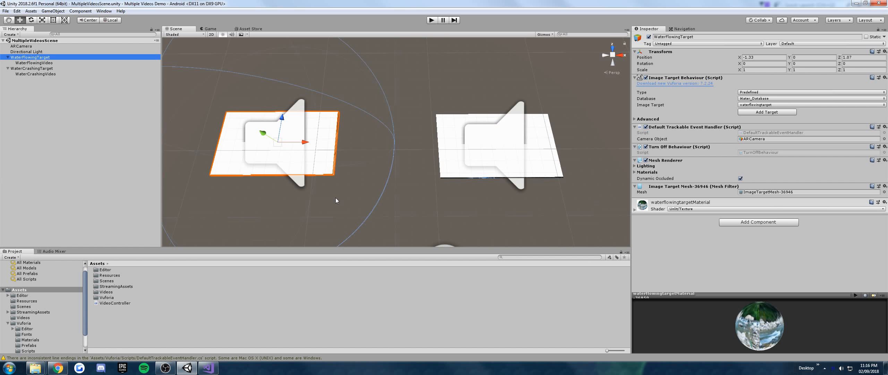